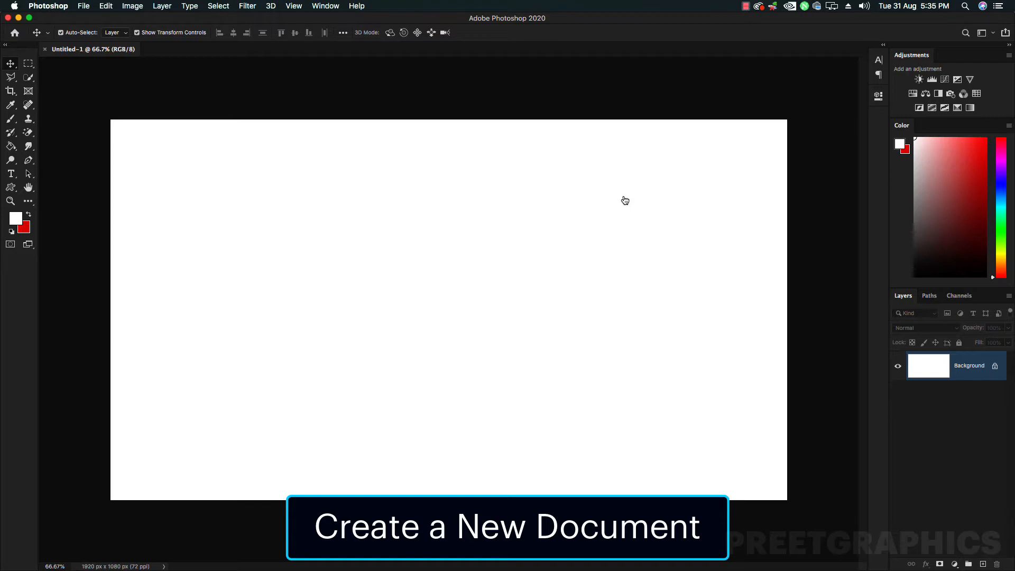
Step: Set the foreground color to black (000000) and fill the Background layer with it
click(15, 220)
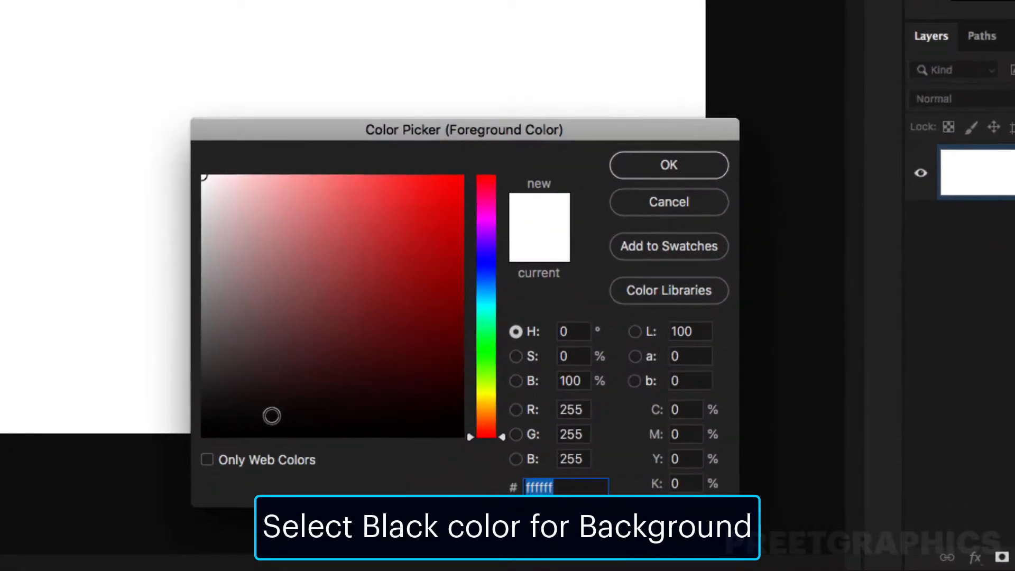
click(554, 494)
drag(246, 420, 179, 435)
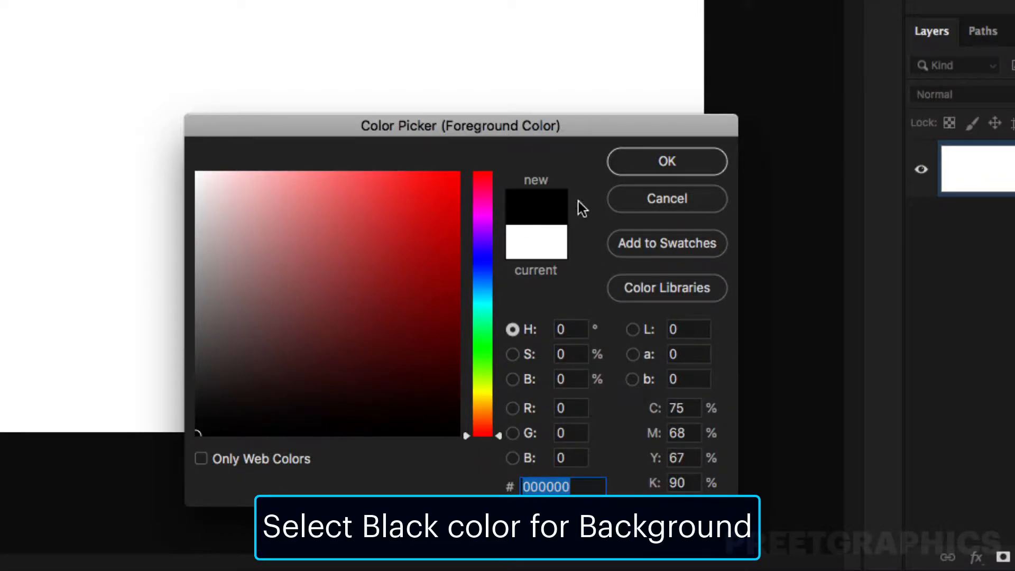
click(659, 162)
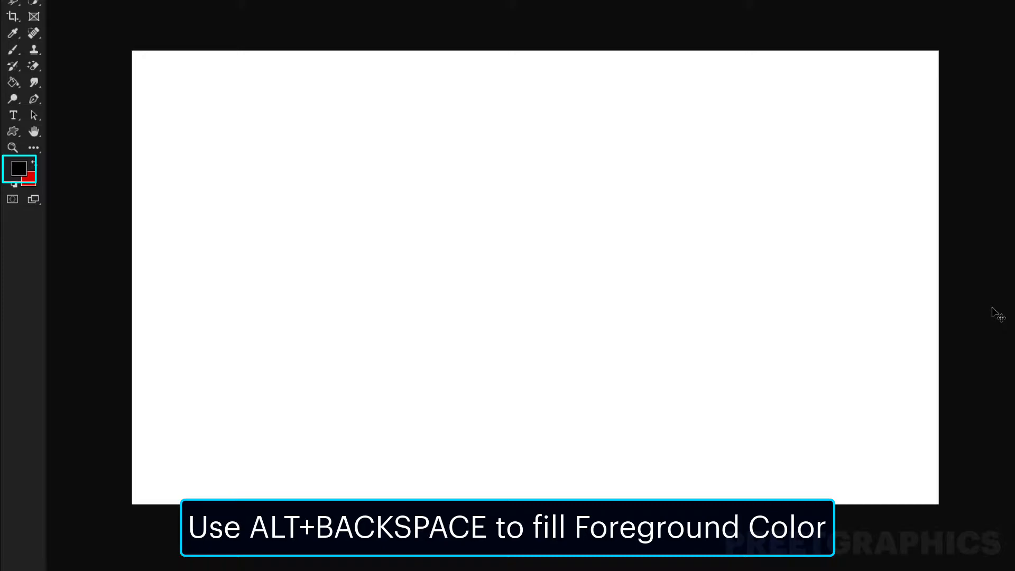
key(alt+BackSpace)
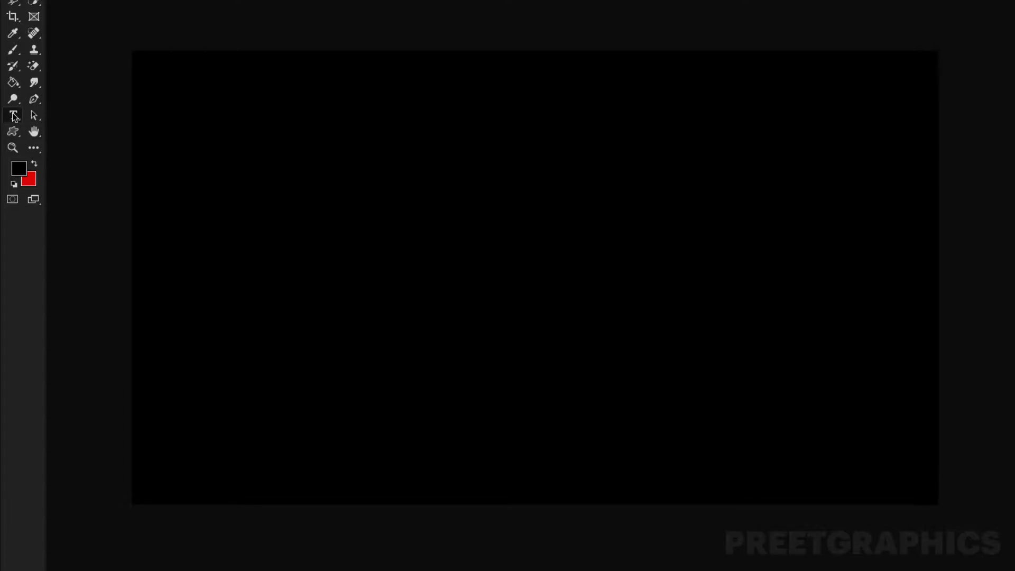
Step: Add the text "neon" in white with the Type tool, and enlarge and center it on the canvas
click(437, 26)
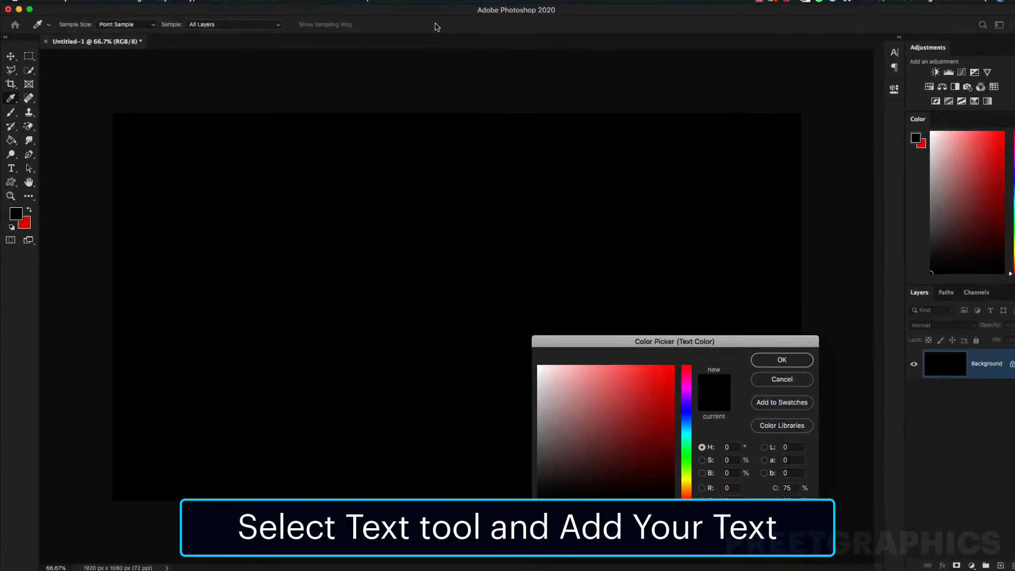
drag(550, 375, 469, 340)
click(769, 363)
click(300, 302)
text(neon)
key(ctrl+Return)
key(ctrl+t)
drag(382, 321, 586, 341)
key(Return)
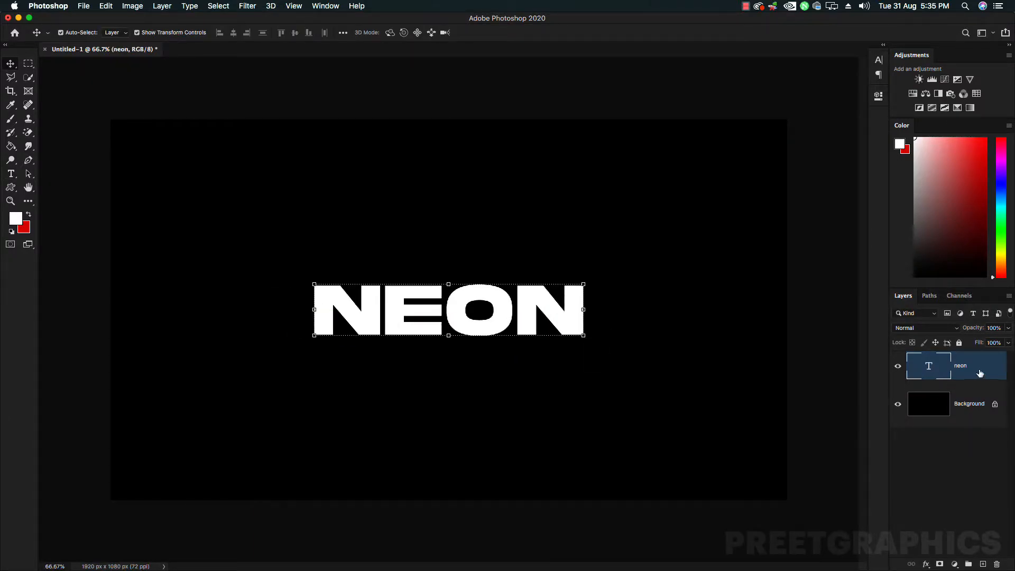
Step: Convert the neon text layer to a Smart Object and open its contents for editing
right_click(991, 372)
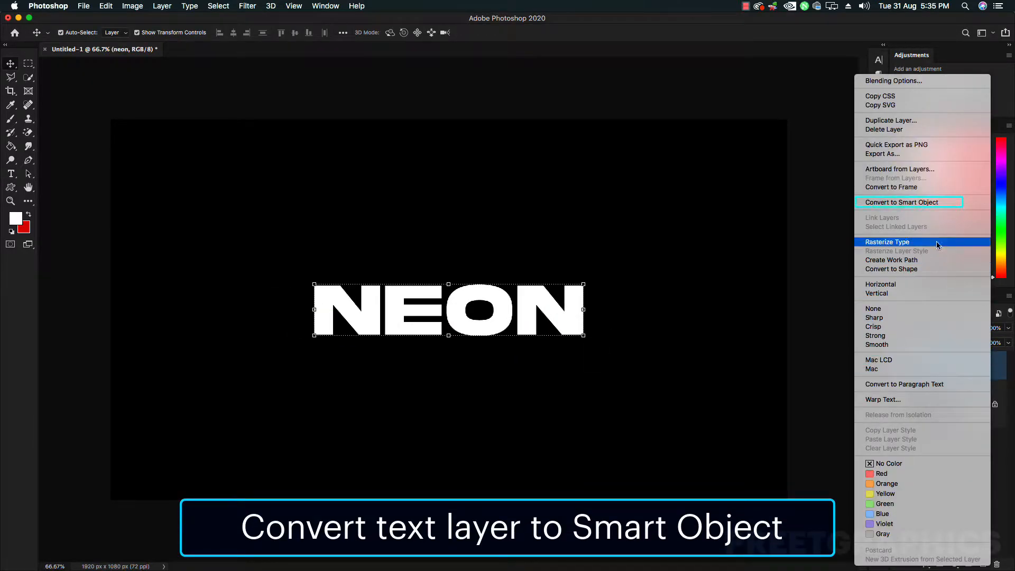
click(924, 205)
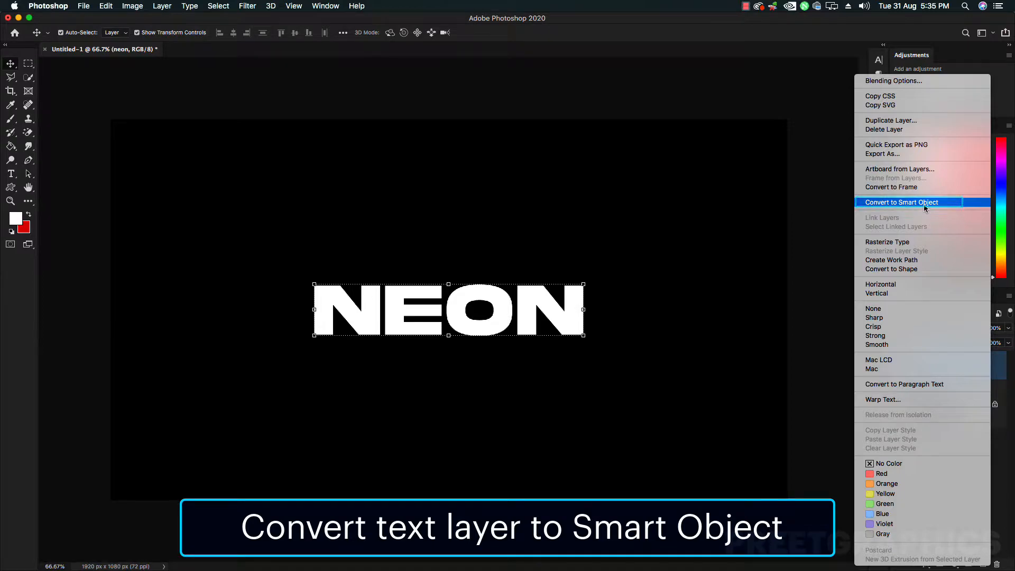
click(533, 385)
double_click(924, 377)
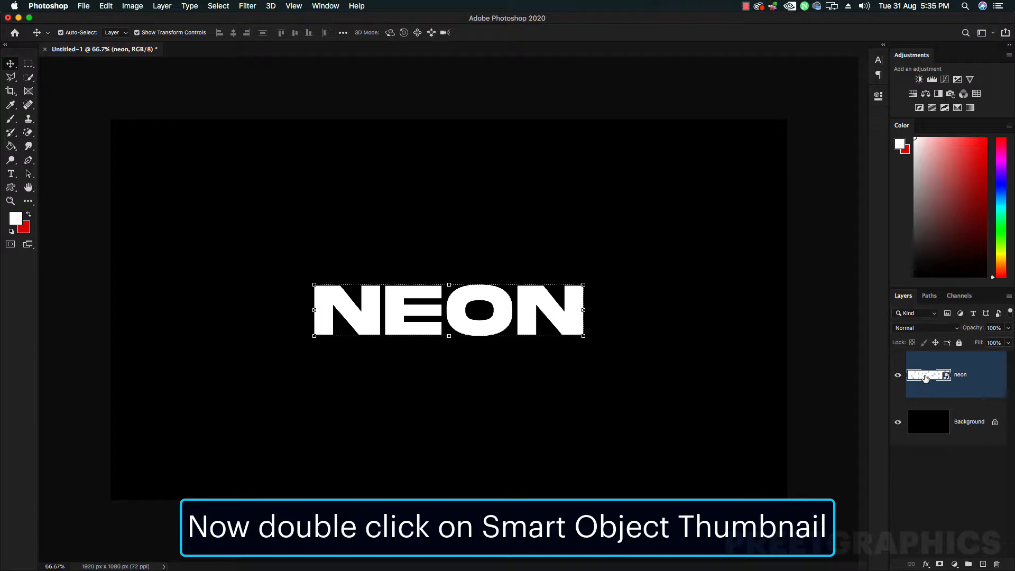
Step: Enlarge the smart object's canvas evenly around the text to about 1074 × 564 px with the Crop tool
key(c)
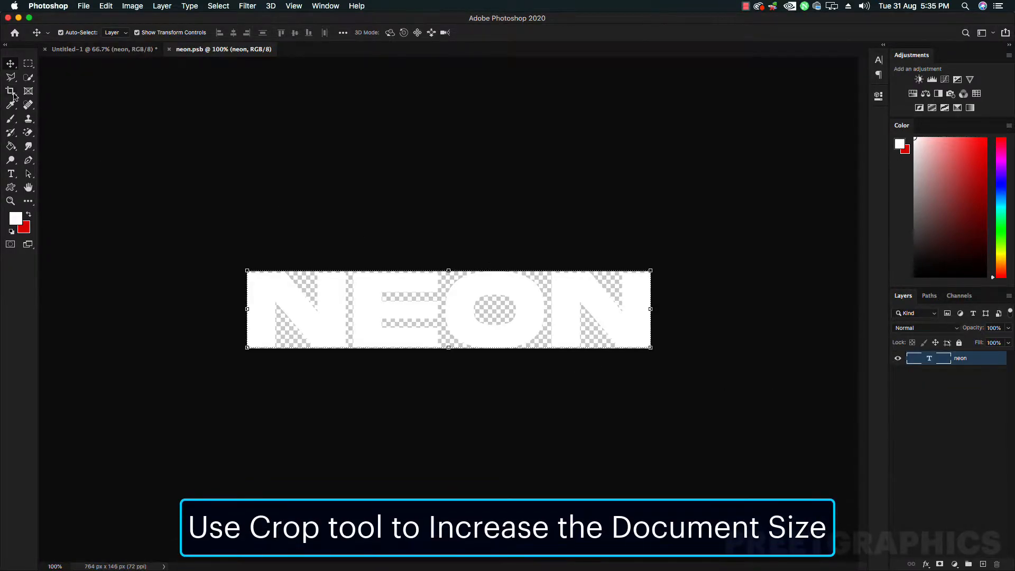
drag(650, 348, 733, 458)
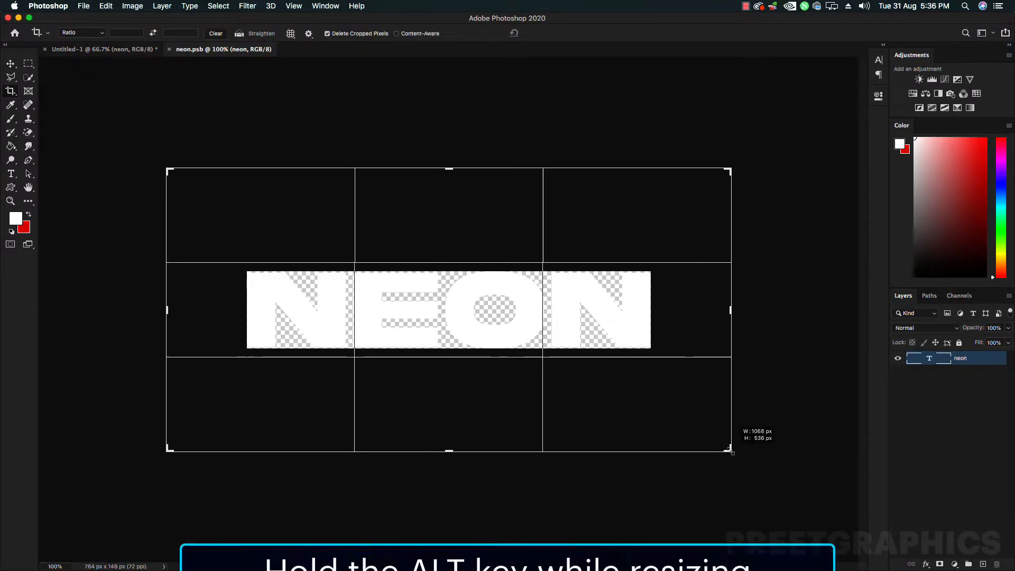
key(Return)
key(v)
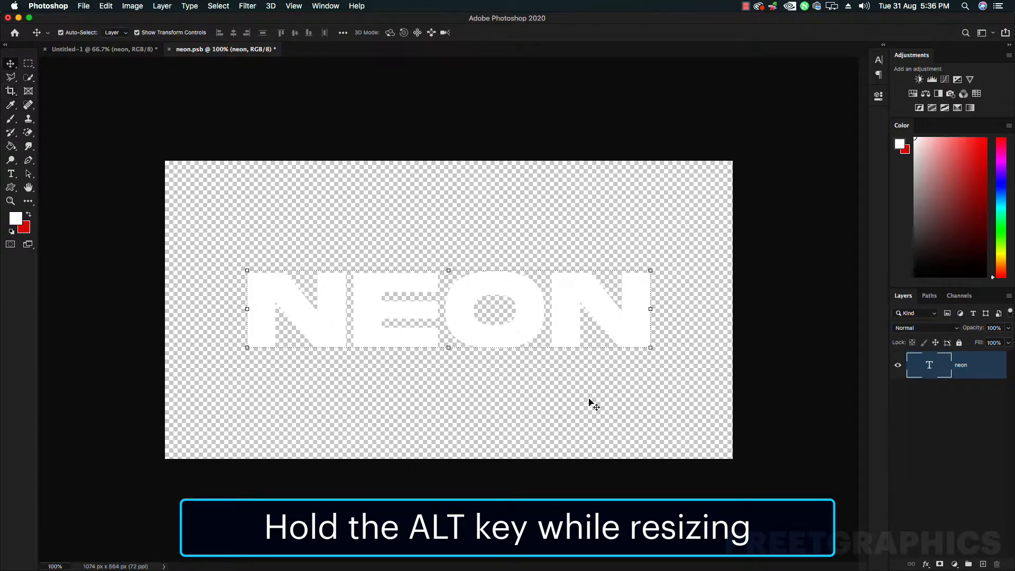
Step: Change the smart object's text color to red, save it, and return to the main document
click(879, 60)
click(855, 125)
click(663, 367)
click(766, 363)
key(super+s)
click(145, 52)
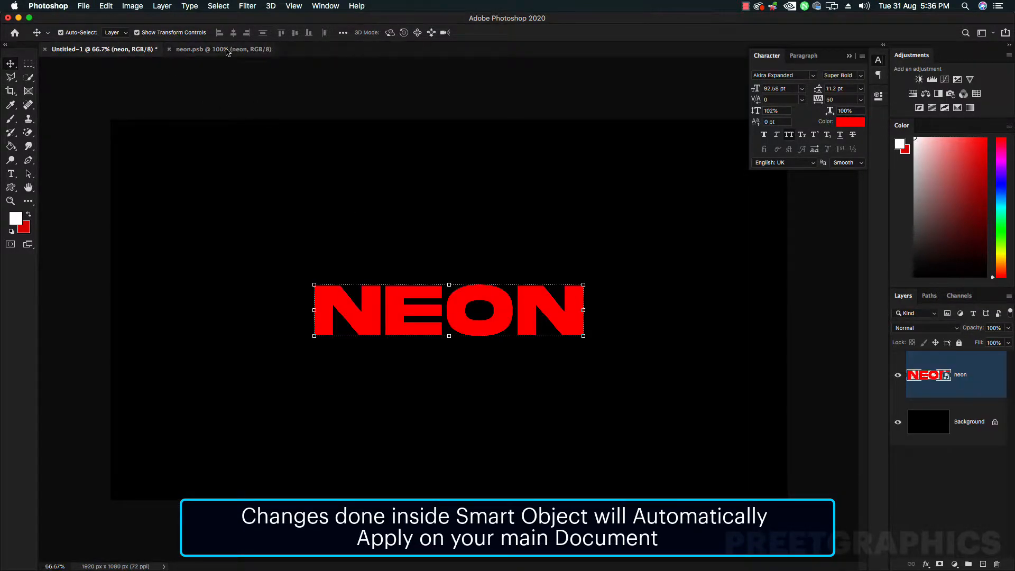
Step: Duplicate the neon smart object layer and rename the copy "Effect 1"
click(939, 476)
click(983, 381)
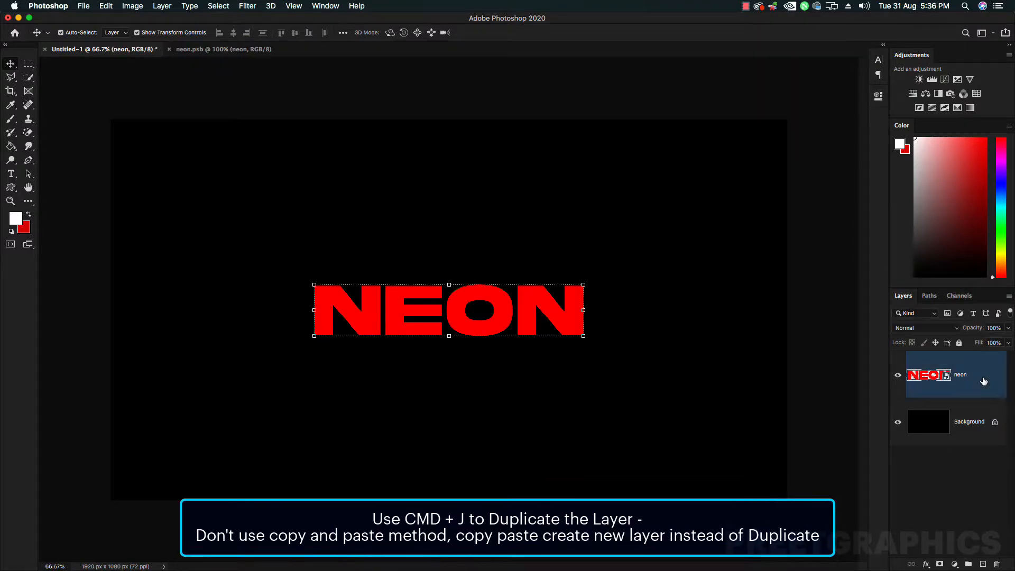
key(super+j)
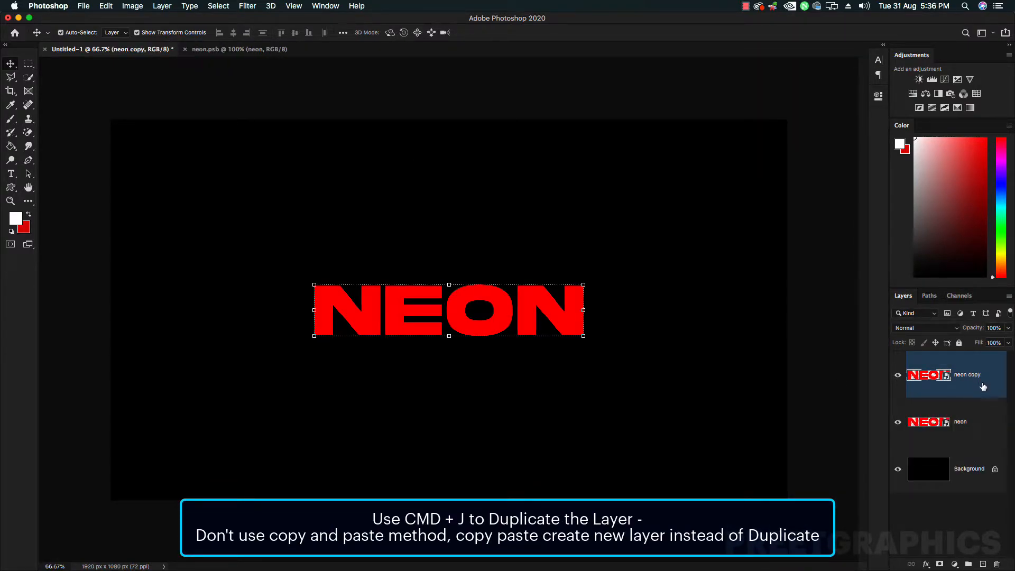
double_click(962, 375)
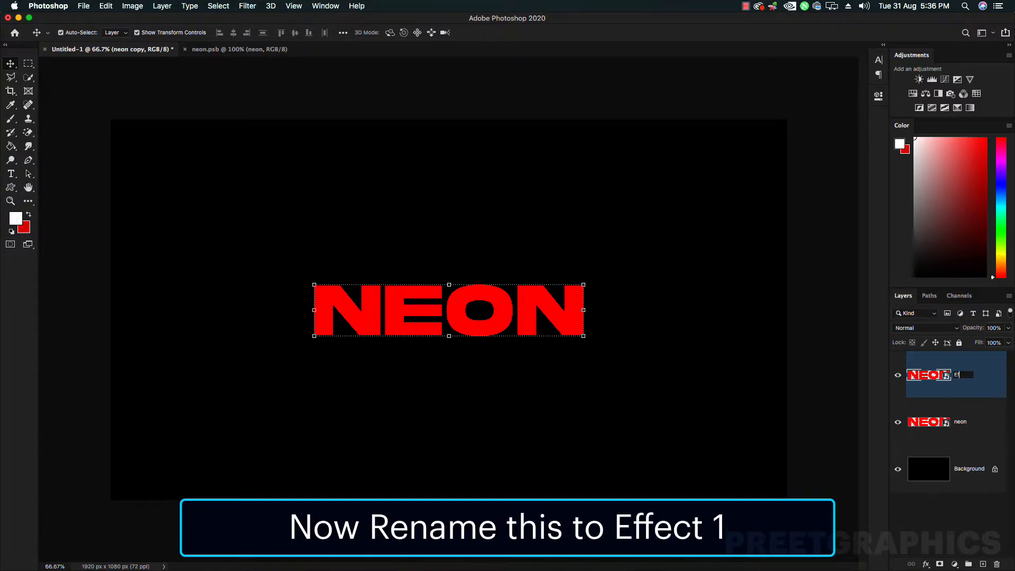
text(Effect 1)
key(Return)
Step: Rename the original neon layer "Placeholder", give it a color label, and hide it
double_click(961, 421)
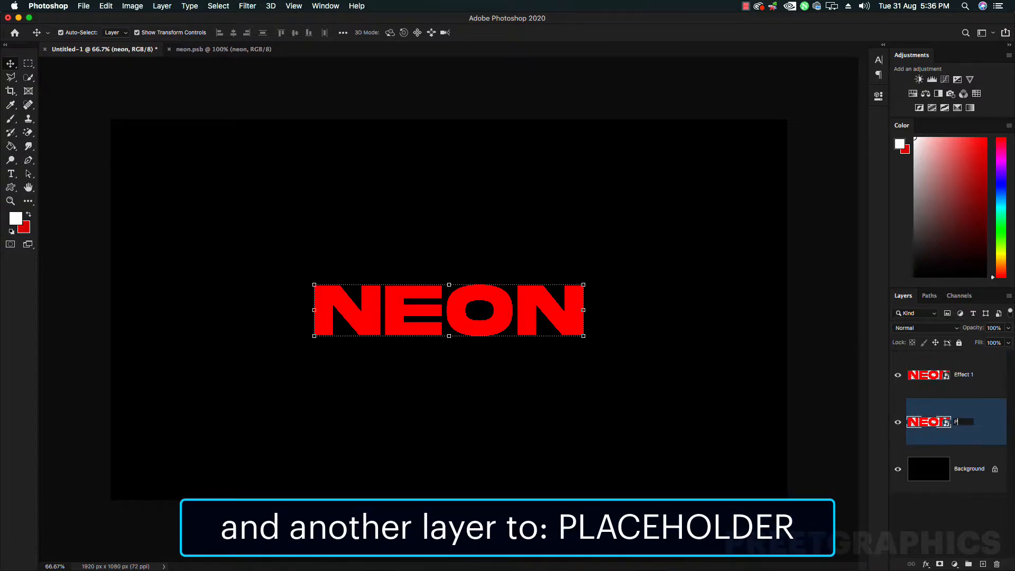
text(Placeholder)
key(Return)
right_click(899, 422)
click(931, 468)
click(938, 525)
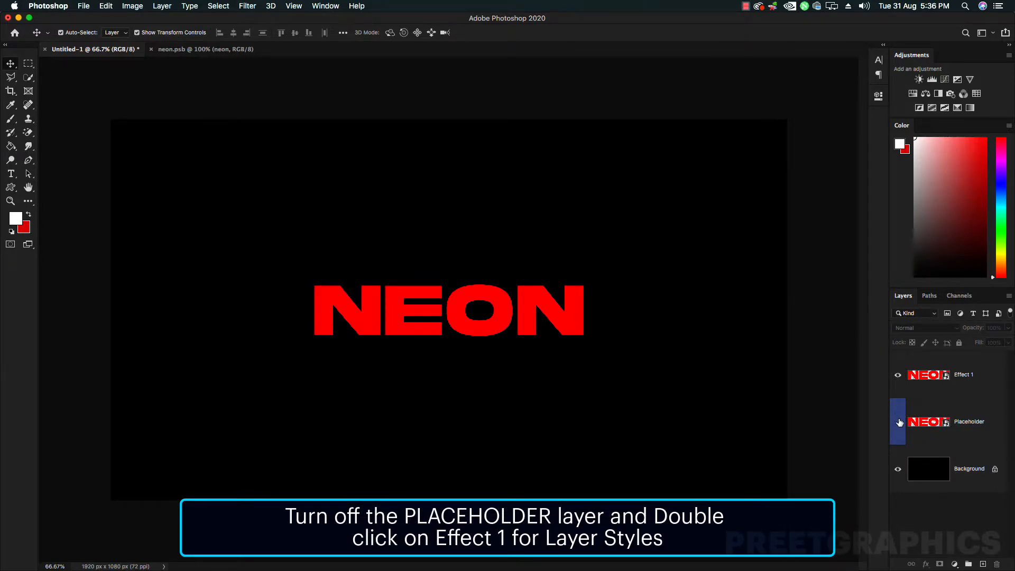
Step: Add a Color Overlay with color 00d2ff to the Effect 1 layer
double_click(1003, 379)
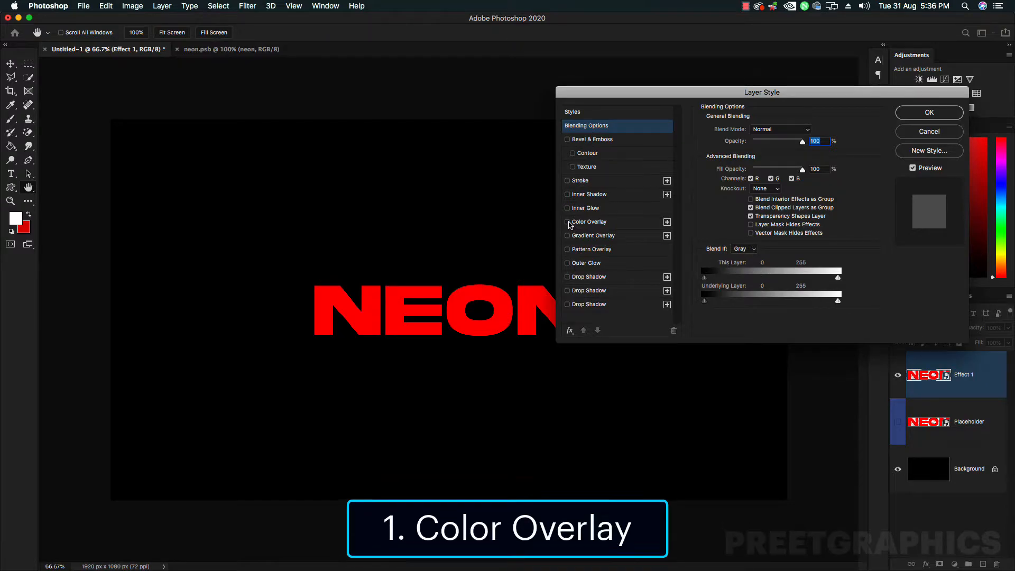
click(568, 223)
click(610, 227)
click(808, 131)
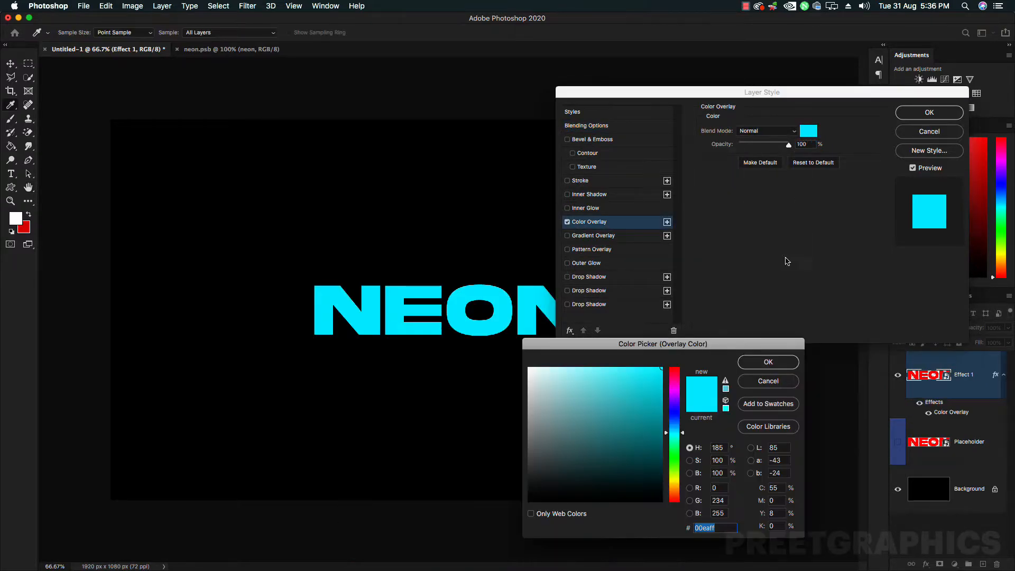
text(00d2ff)
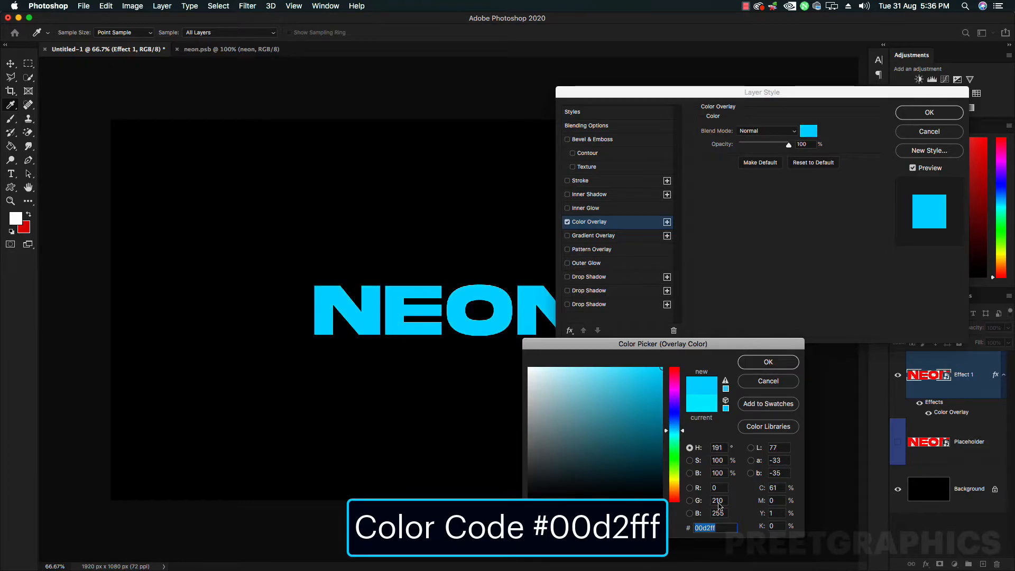
click(766, 362)
Step: Enable an Inner Shadow on Effect 1 and set its color to white (ffffff)
click(568, 194)
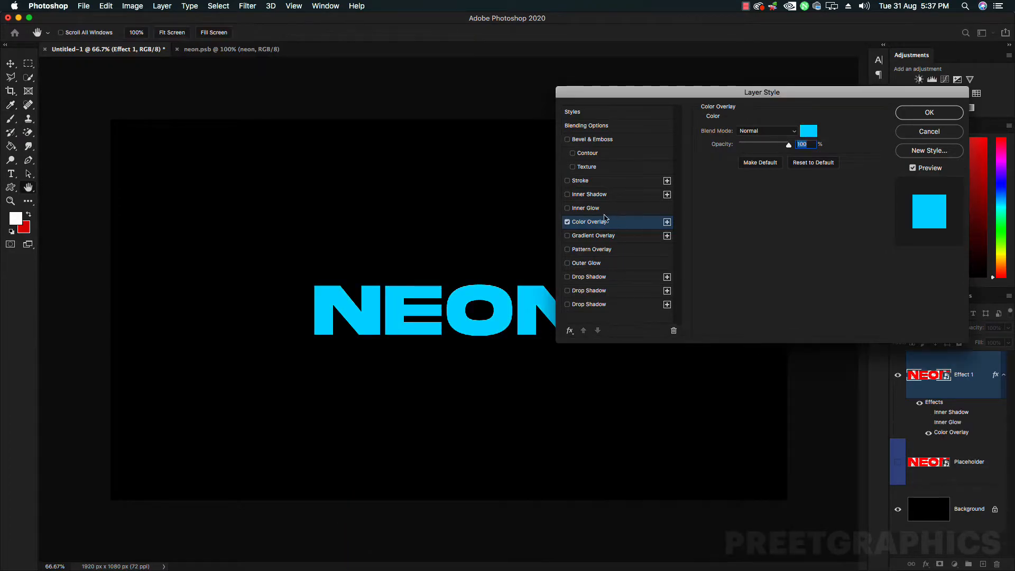
click(674, 196)
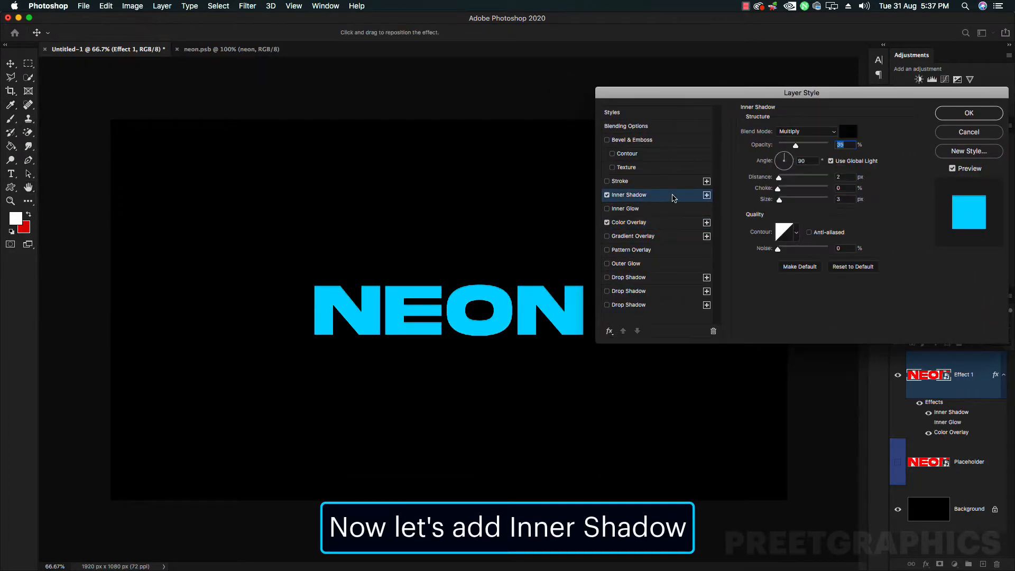
click(848, 131)
click(533, 366)
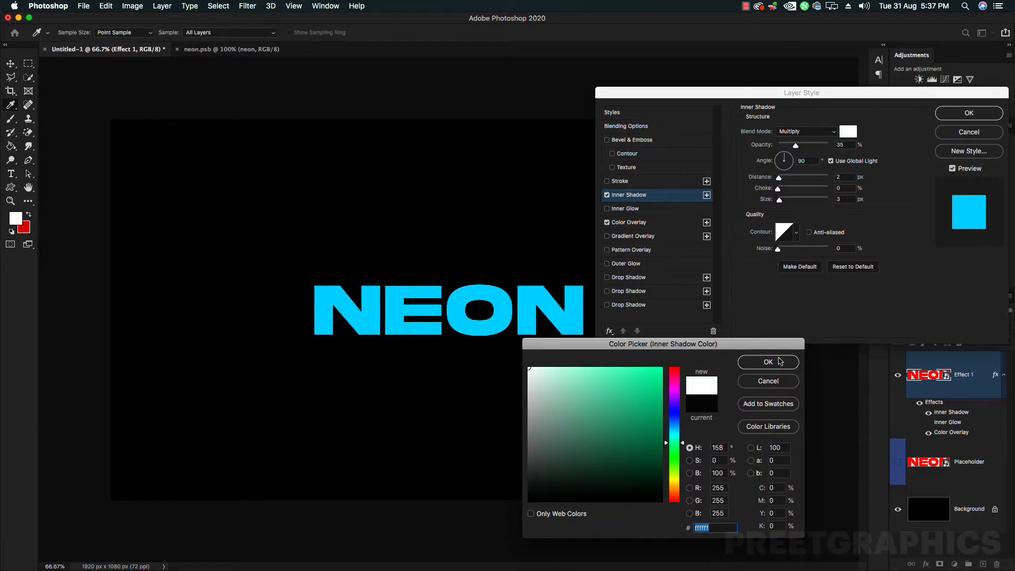
click(781, 363)
Step: Set the Inner Shadow to Normal blending, 100% opacity, global light off, 10 px distance, 9% choke and 16 px size
click(806, 132)
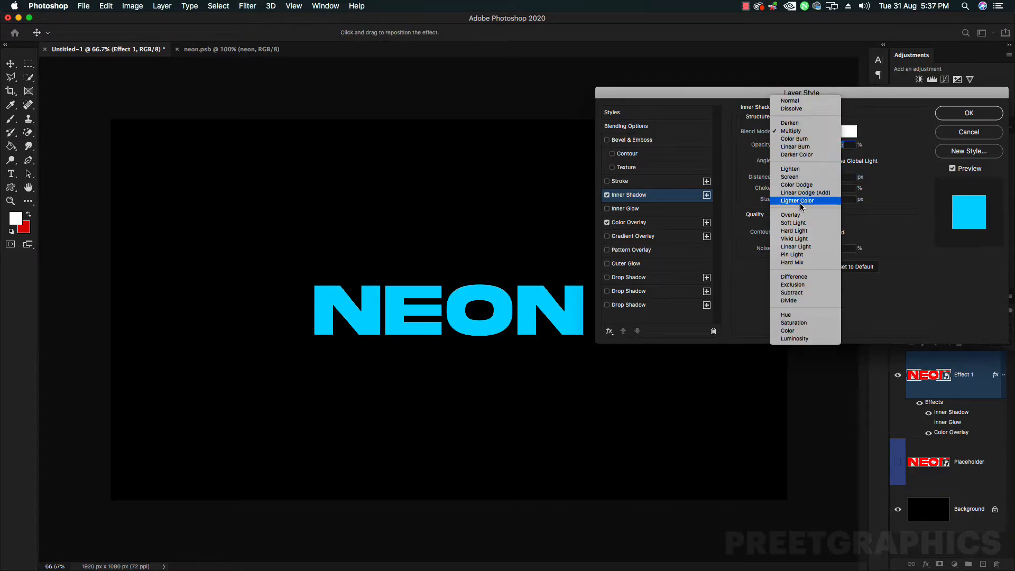
click(802, 103)
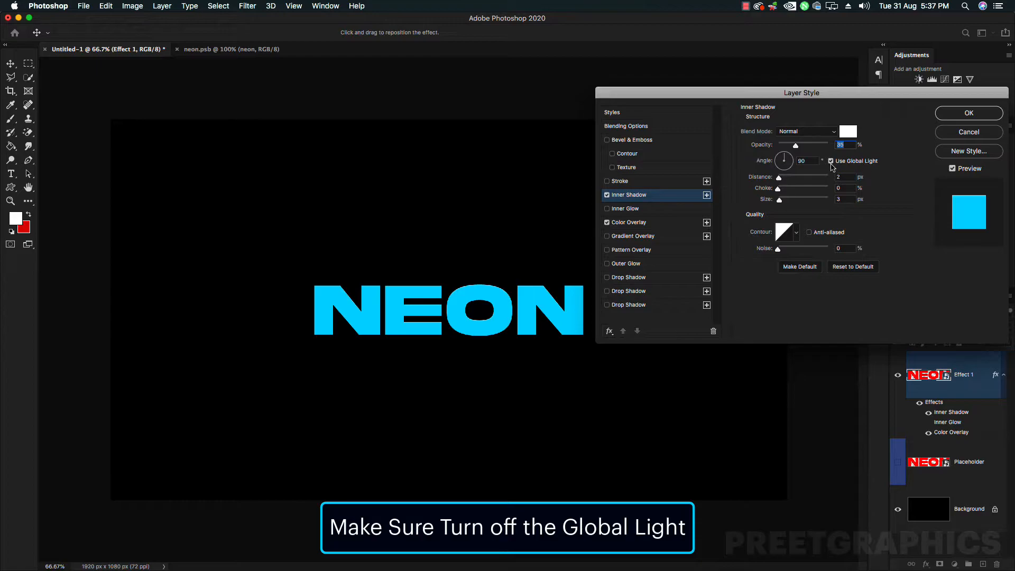
drag(778, 180, 831, 147)
drag(780, 201, 783, 180)
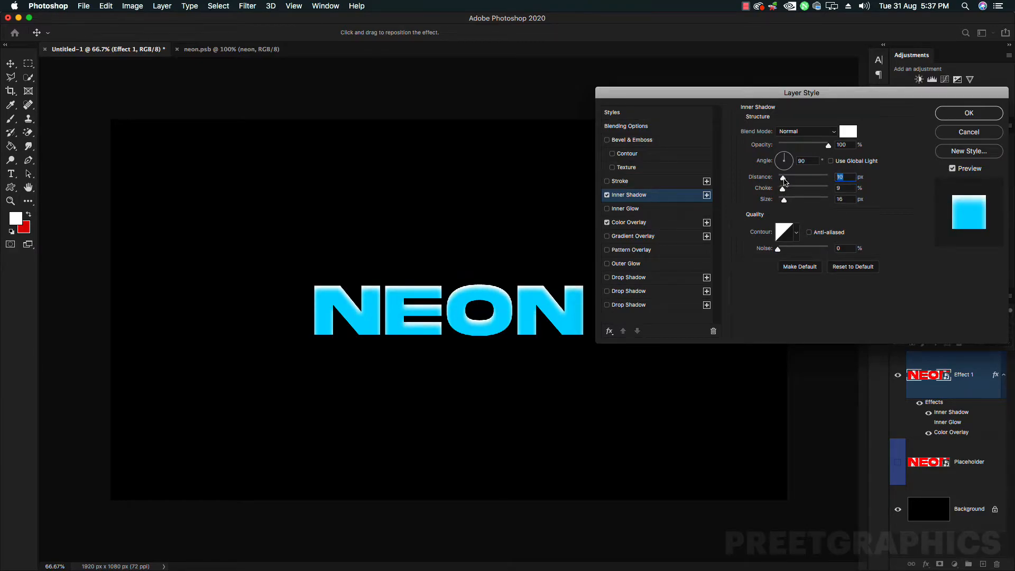
Step: Add an Inner Glow in solid white with Normal blending, 100% opacity, 10% choke and 27 px size
click(611, 212)
click(629, 212)
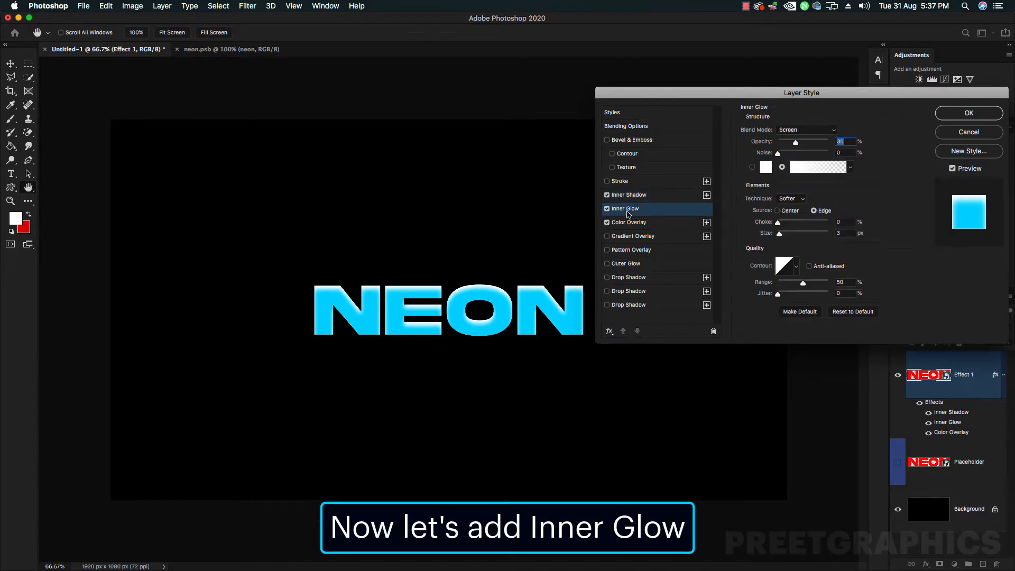
click(798, 133)
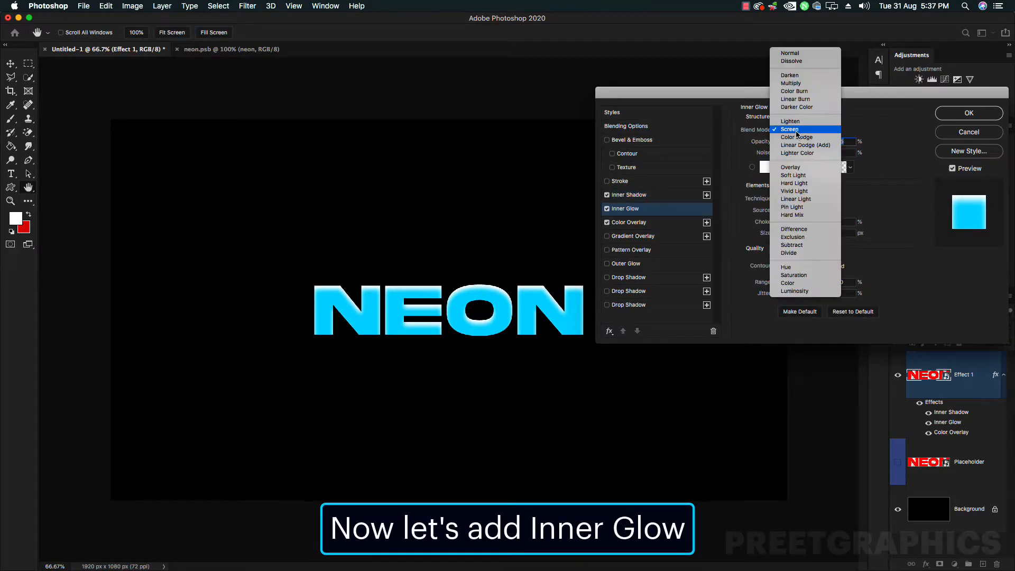
click(812, 51)
drag(805, 140, 827, 149)
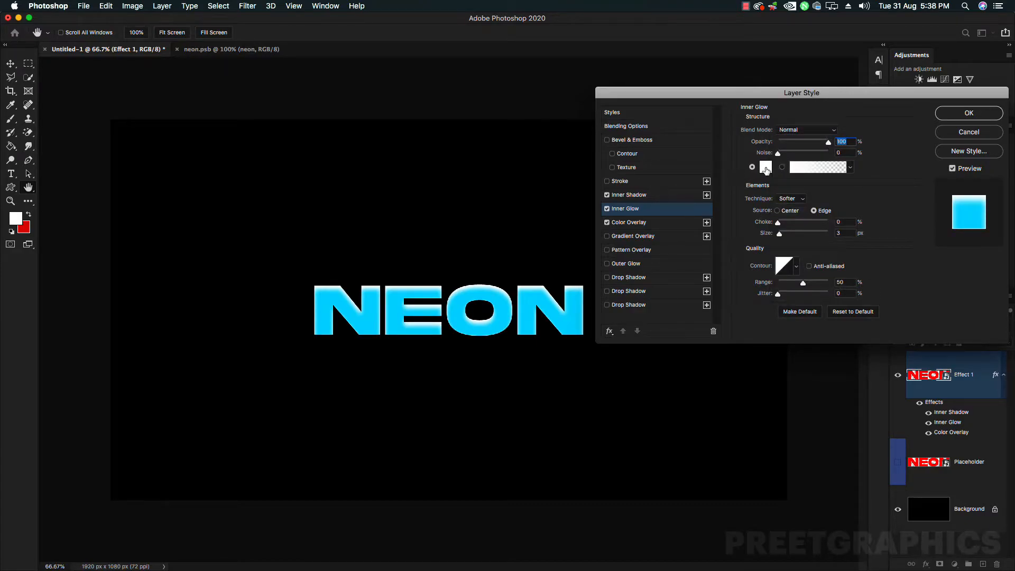
drag(780, 234, 784, 228)
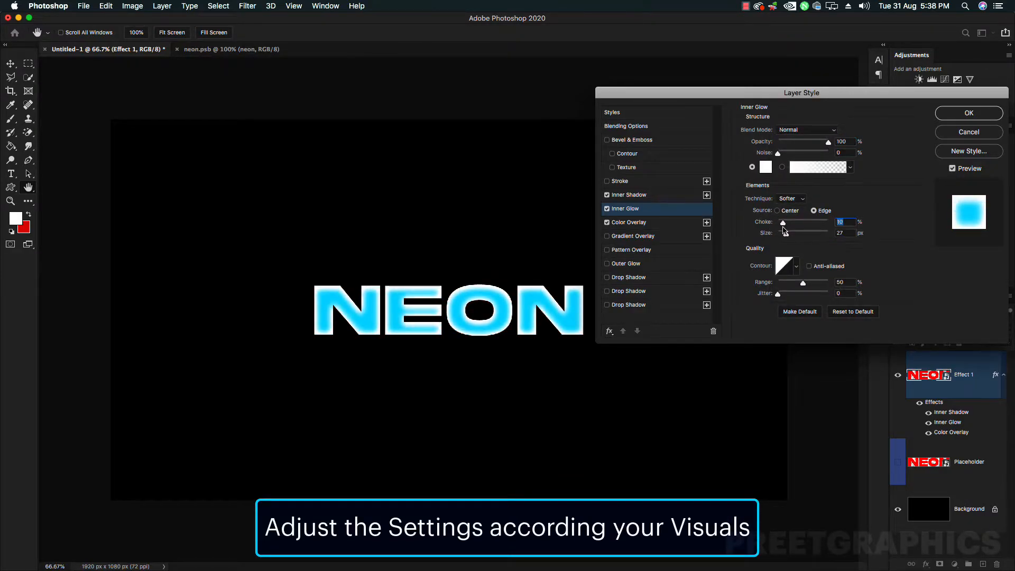
Step: Add an Outer Glow with Screen blending in a lighter blue, with 21 px size and 100% opacity
click(626, 263)
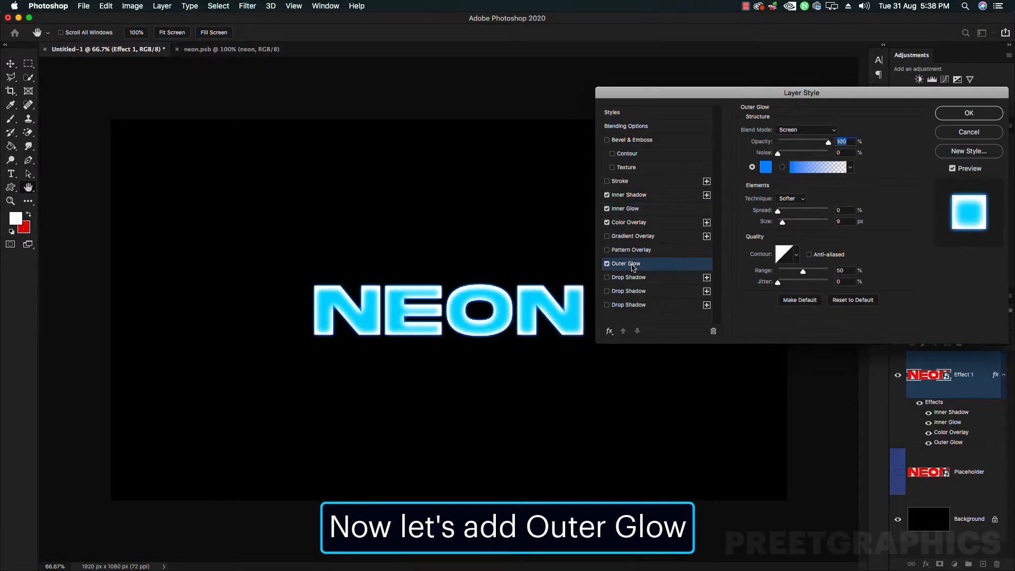
click(813, 133)
click(809, 133)
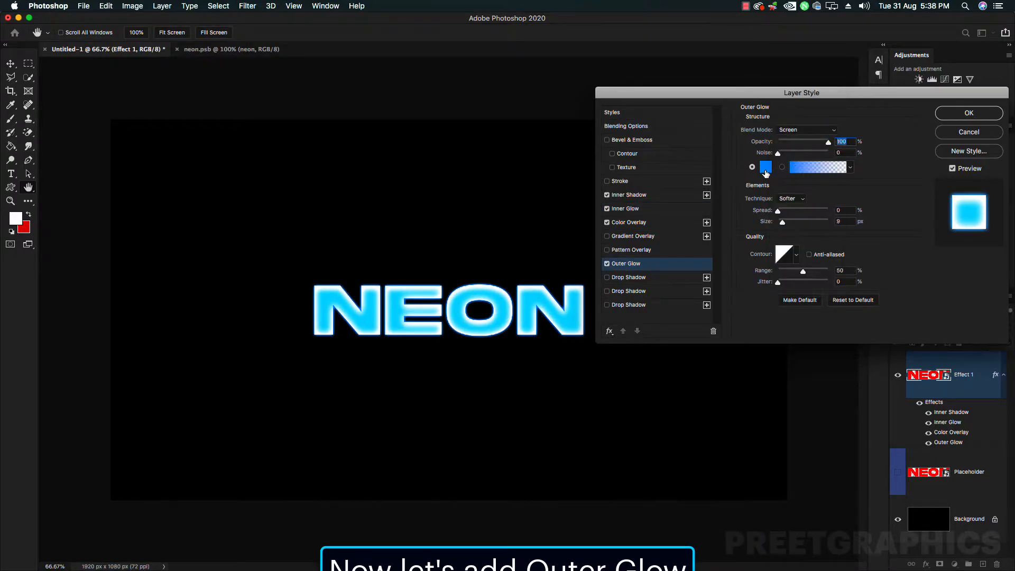
click(765, 167)
click(676, 432)
drag(676, 431, 677, 427)
click(768, 362)
drag(783, 222, 787, 223)
drag(828, 143, 827, 146)
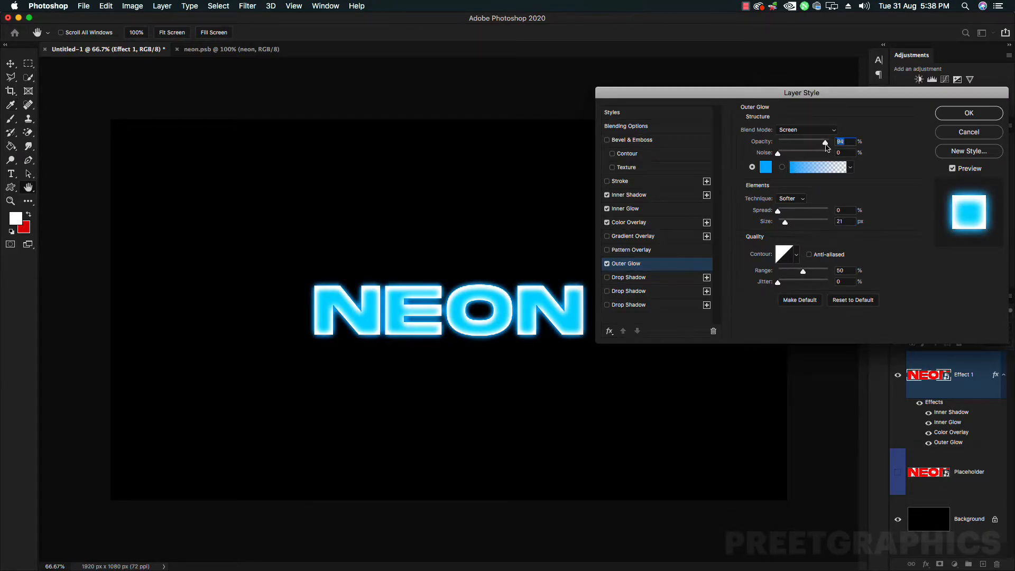
Step: Delete the three unused Drop Shadow entries from the layer style's effects list
click(614, 286)
click(713, 331)
click(713, 331)
click(713, 331)
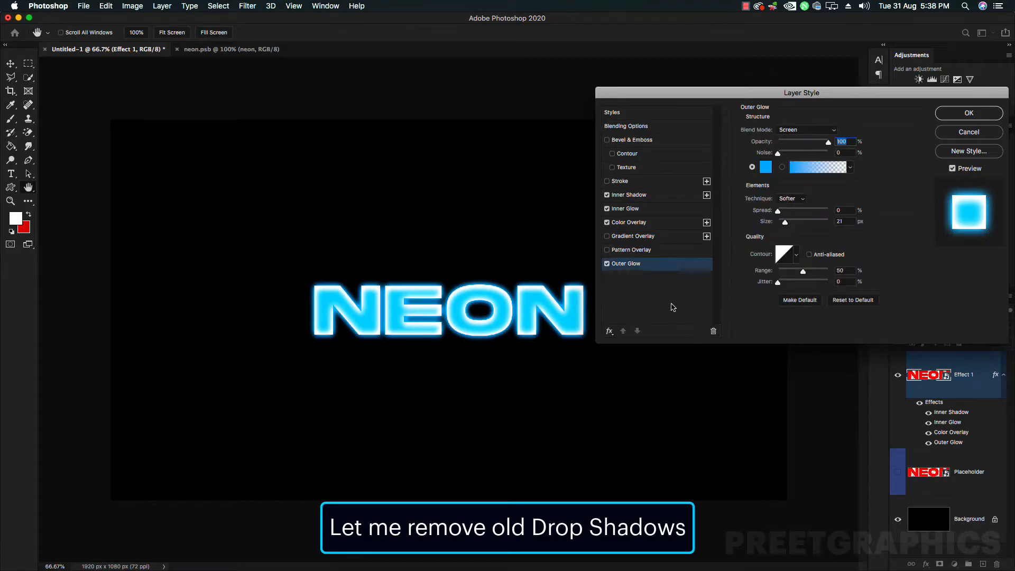
Step: Add a Drop Shadow effect with Normal blending and the light blue colour 00ccff
click(609, 331)
click(637, 440)
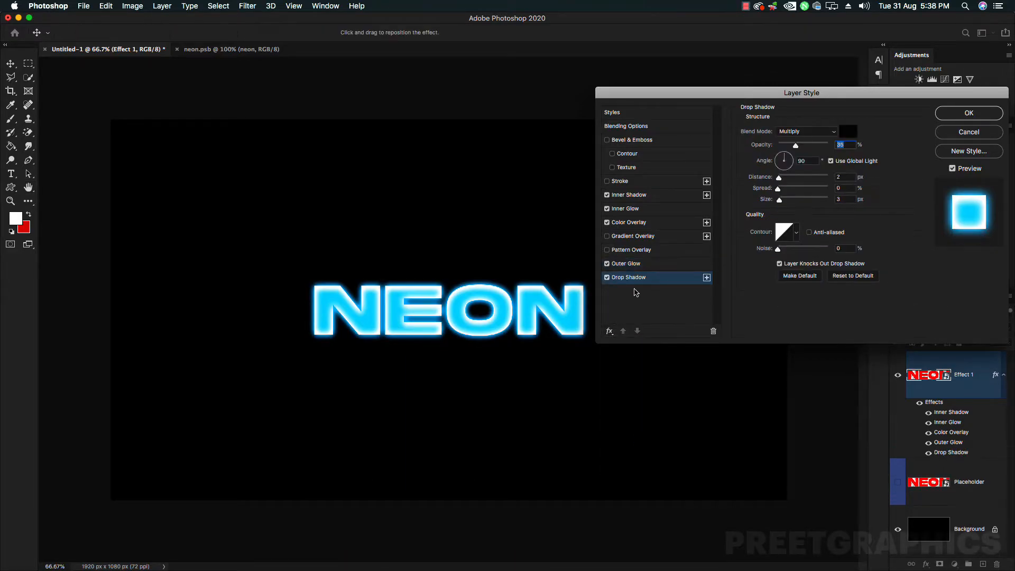
click(807, 132)
click(804, 100)
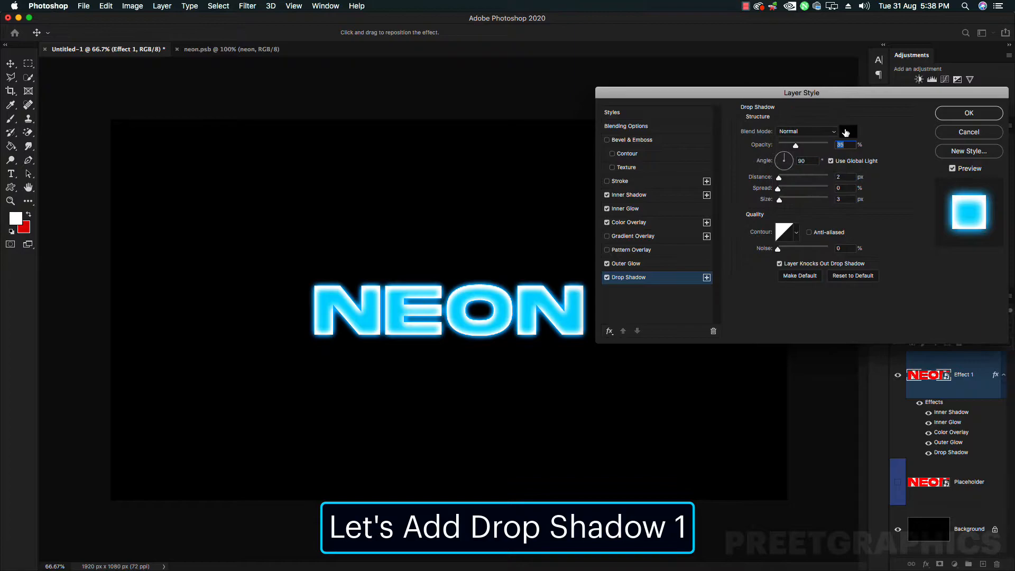
click(848, 131)
click(639, 367)
click(674, 428)
click(765, 363)
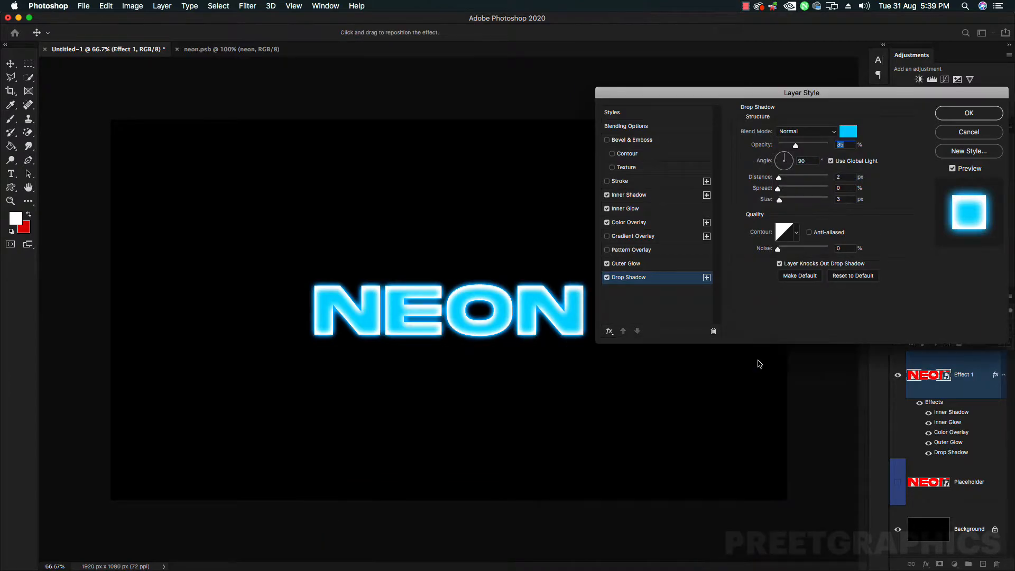
Step: Set the drop shadow's distance to 9 px with global light off and its blend mode to Lighten
drag(778, 177, 779, 200)
drag(784, 178, 783, 178)
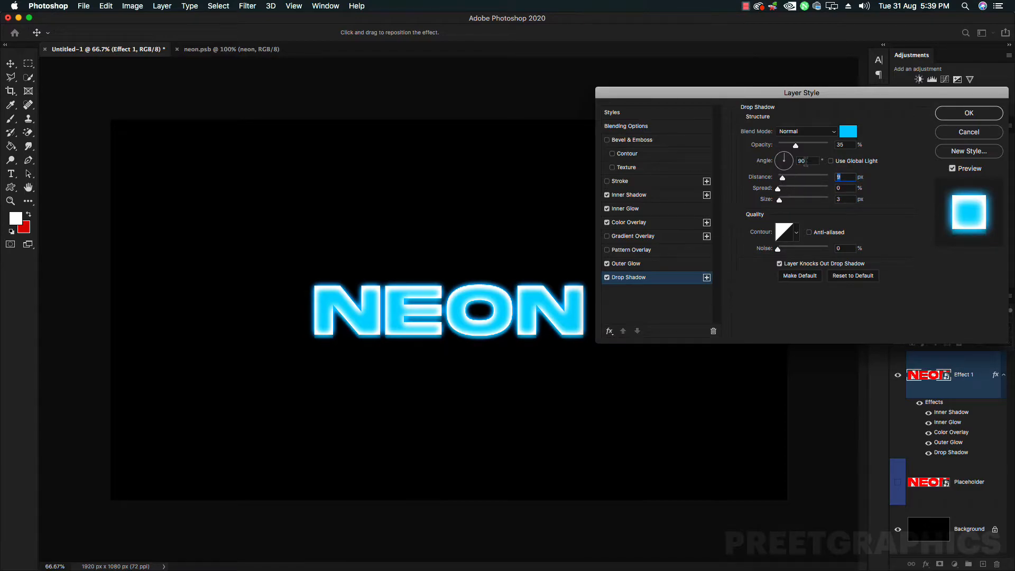
click(809, 132)
click(796, 200)
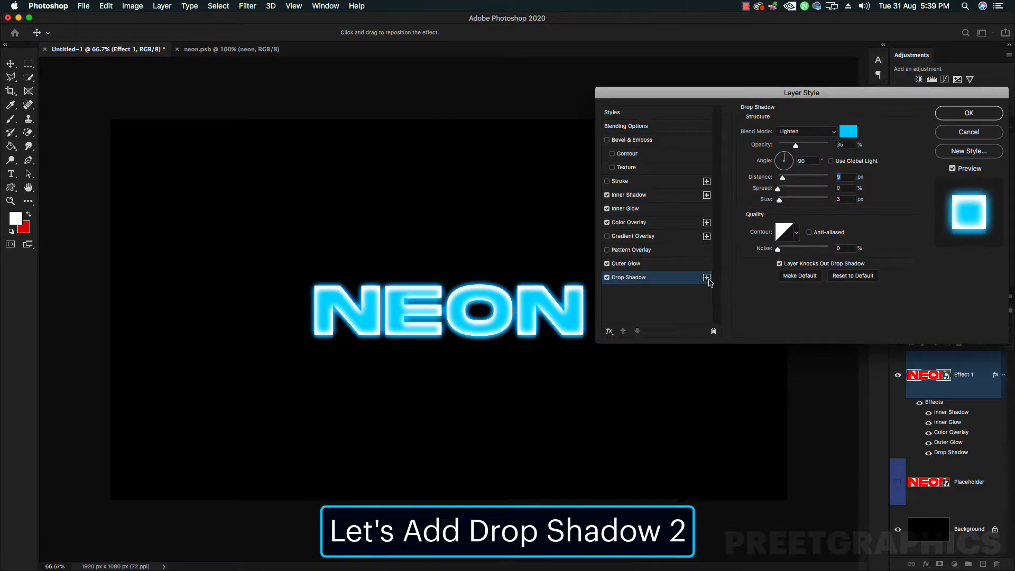
Step: Add a second Drop Shadow in black with Normal blending, 54% opacity and 17 px distance
click(706, 277)
click(848, 131)
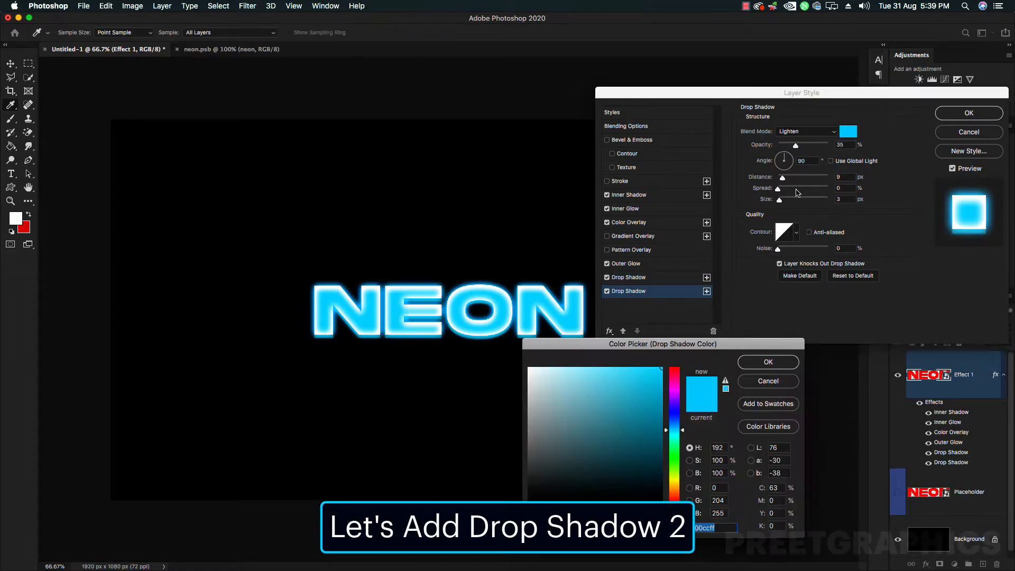
click(531, 500)
click(771, 362)
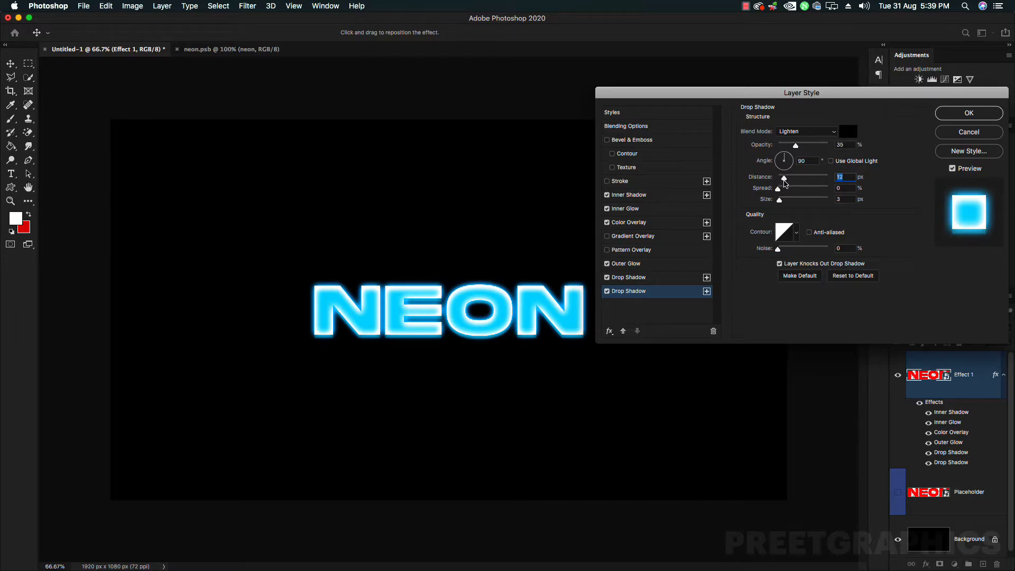
click(804, 132)
click(802, 63)
drag(796, 146, 785, 178)
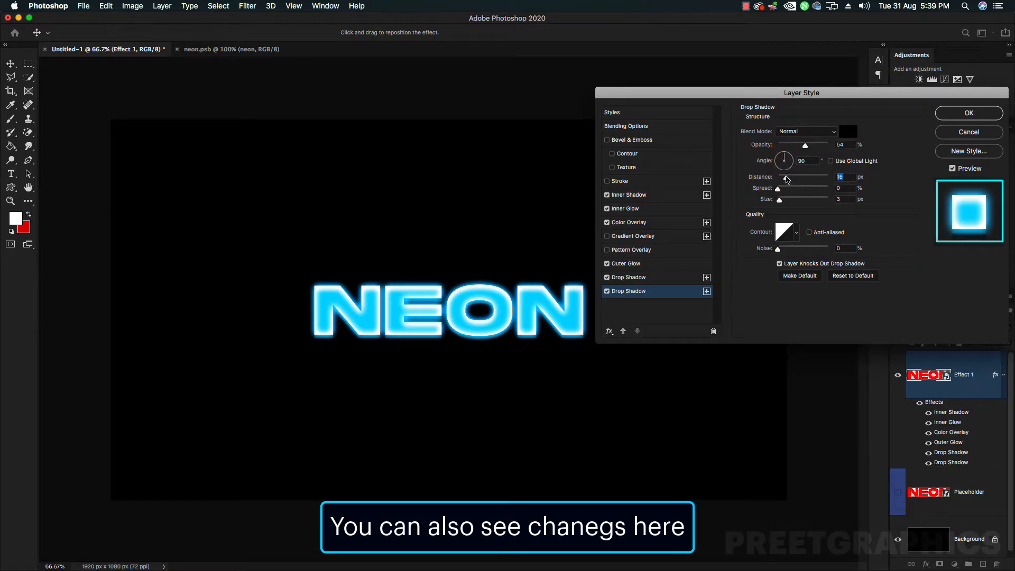
Step: Add a third Drop Shadow with Soft Light blending and the cyan colour 00d8ff
click(706, 290)
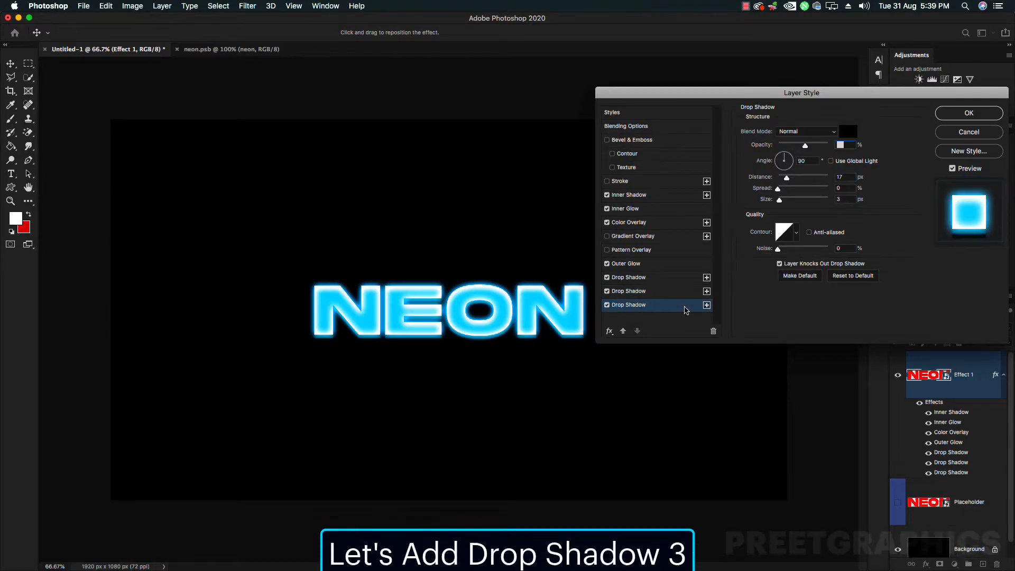
click(808, 131)
click(793, 253)
click(849, 131)
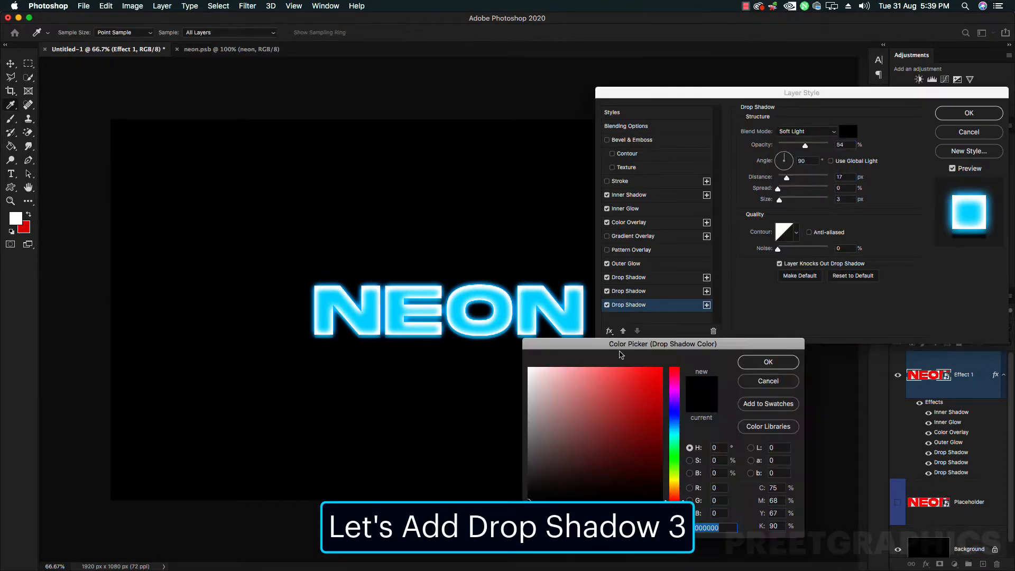
click(661, 369)
drag(685, 409, 679, 431)
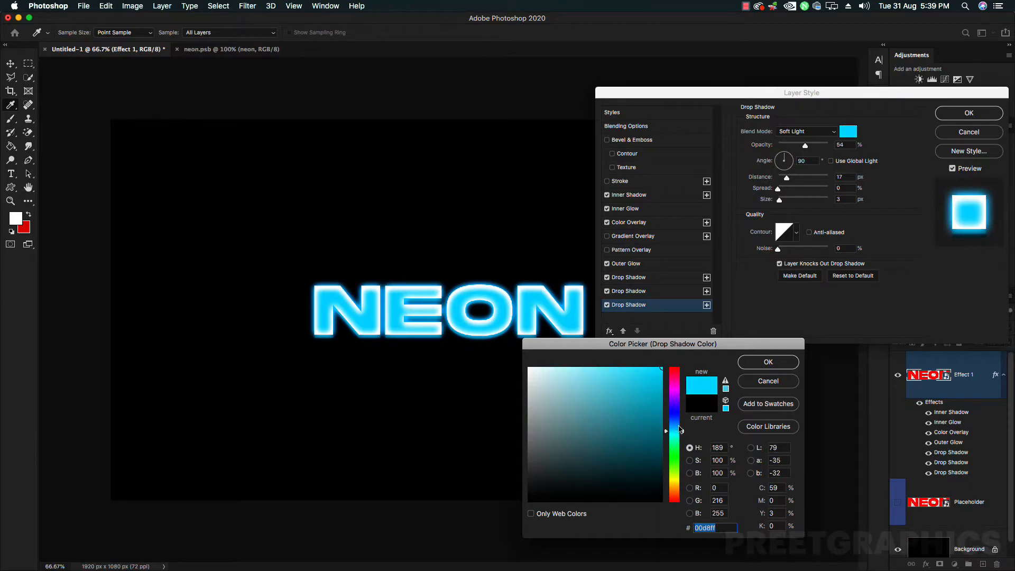
click(768, 362)
Step: Set the second drop shadow to 14 px distance and 6 px size, and the third to 100% opacity, 21 px distance and 13 px size
drag(779, 199, 786, 180)
click(675, 293)
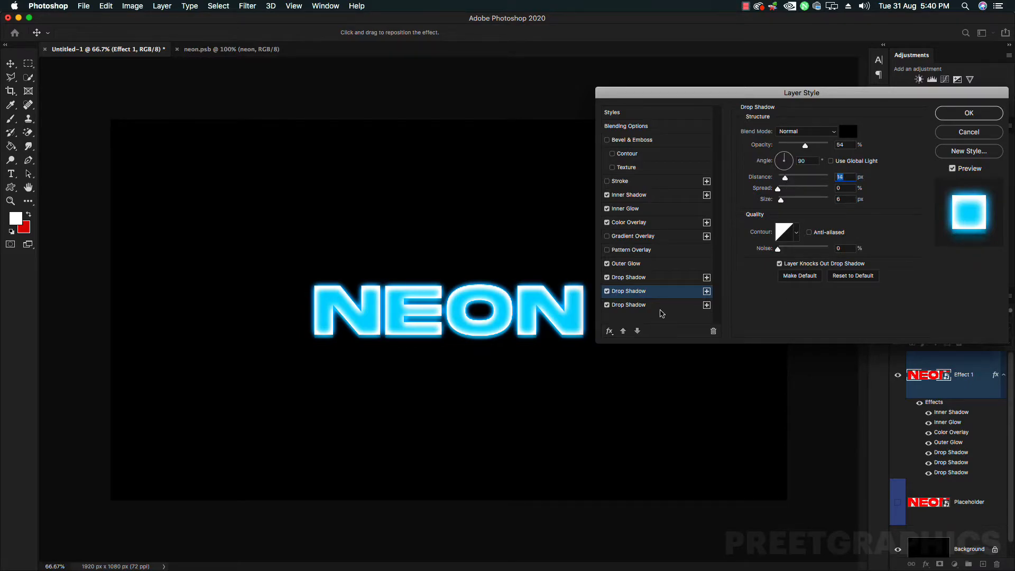
click(660, 305)
click(784, 200)
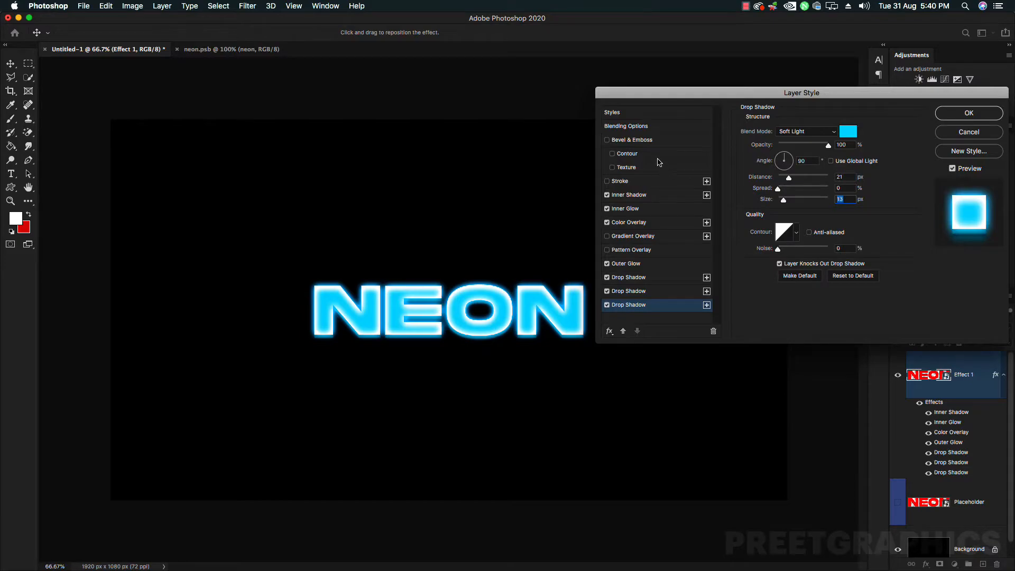
Step: Add an Inner Bevel with 199% depth, 7 px size and a cyan 00fff6 Multiply shadow at 100% opacity
click(637, 143)
click(608, 141)
drag(795, 156, 792, 178)
click(857, 295)
drag(679, 447, 679, 438)
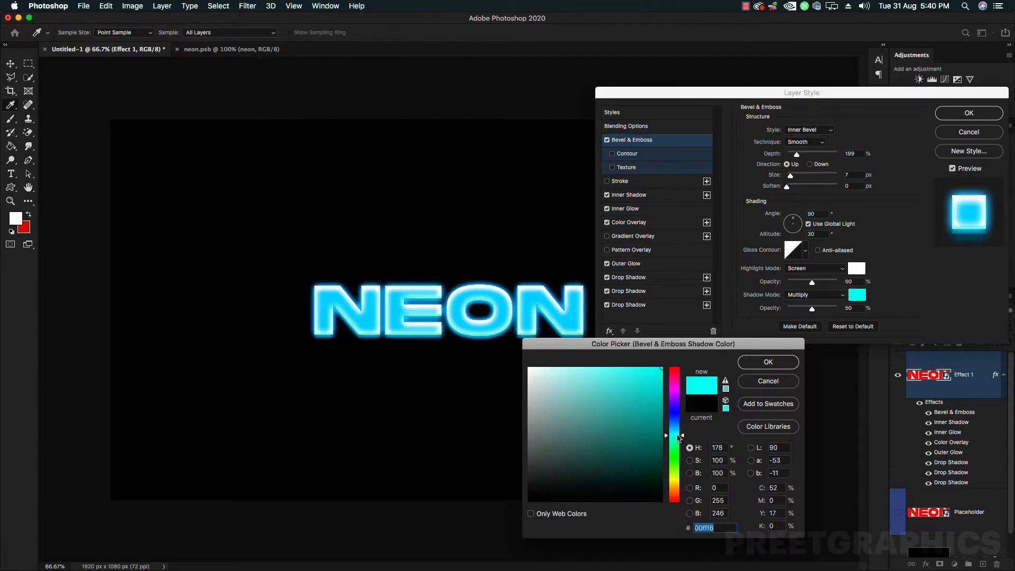
click(768, 361)
drag(812, 309, 838, 308)
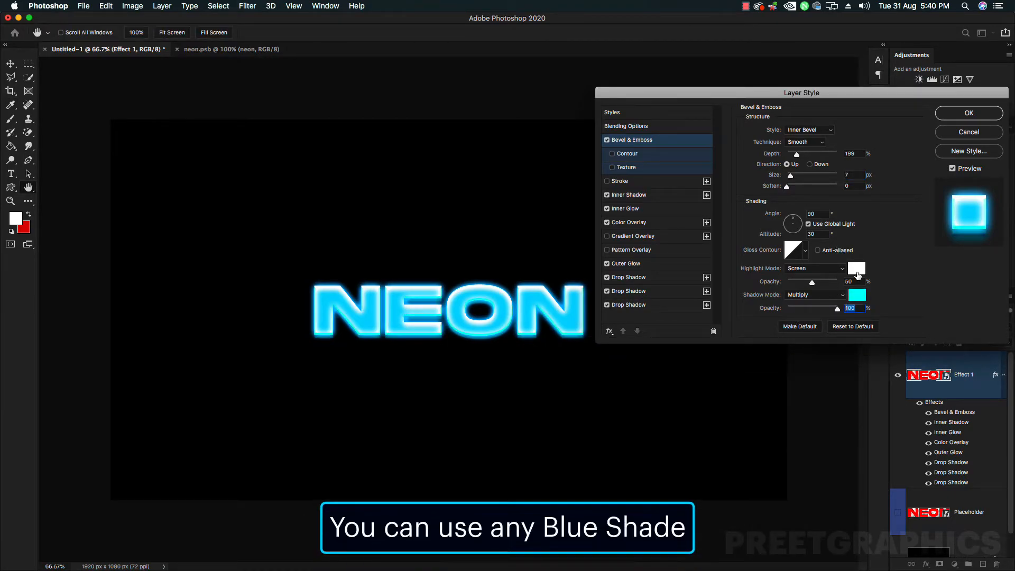
Step: Try a light cyan highlight colour for the Bevel & Emboss effect
click(857, 268)
click(673, 435)
drag(593, 381, 600, 366)
click(752, 365)
Step: Set the bevel's size to 10 px and its highlight to solid white at 100% opacity
drag(812, 283, 873, 283)
drag(792, 179, 794, 177)
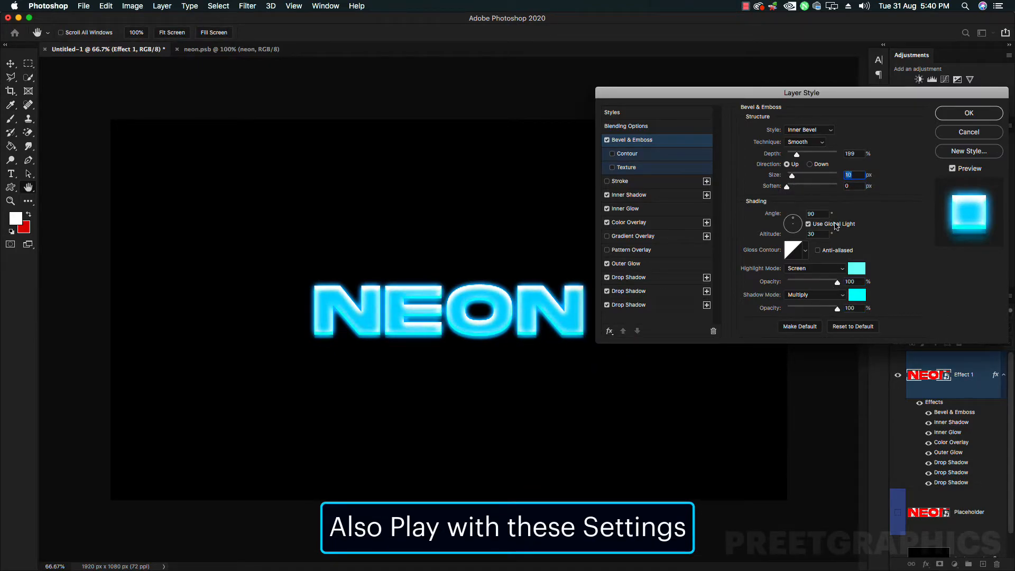
click(857, 268)
click(525, 365)
click(768, 361)
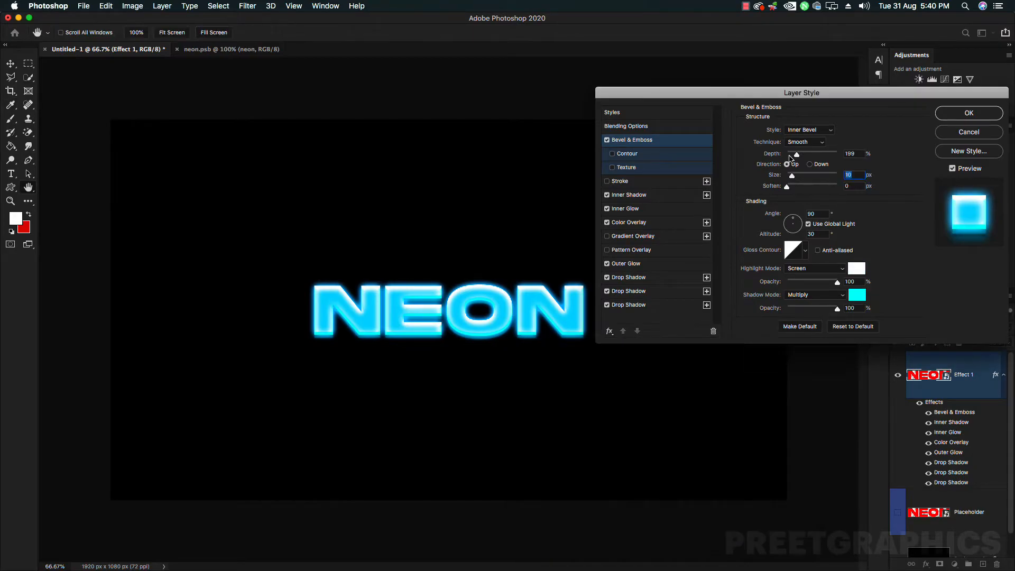
Step: Try a white inside Stroke on the lettering and switch it off again
click(621, 182)
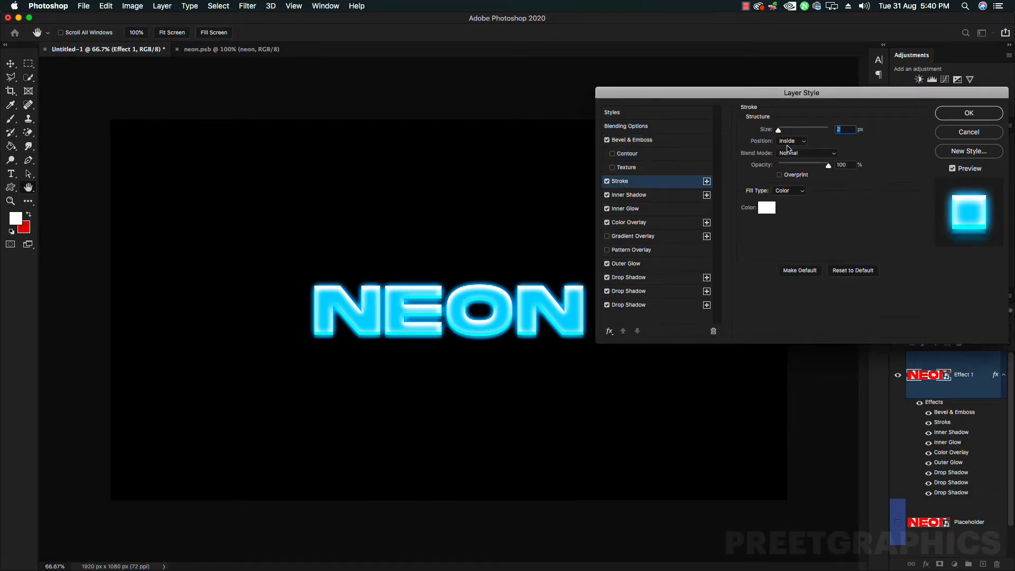
drag(778, 130, 780, 133)
click(607, 181)
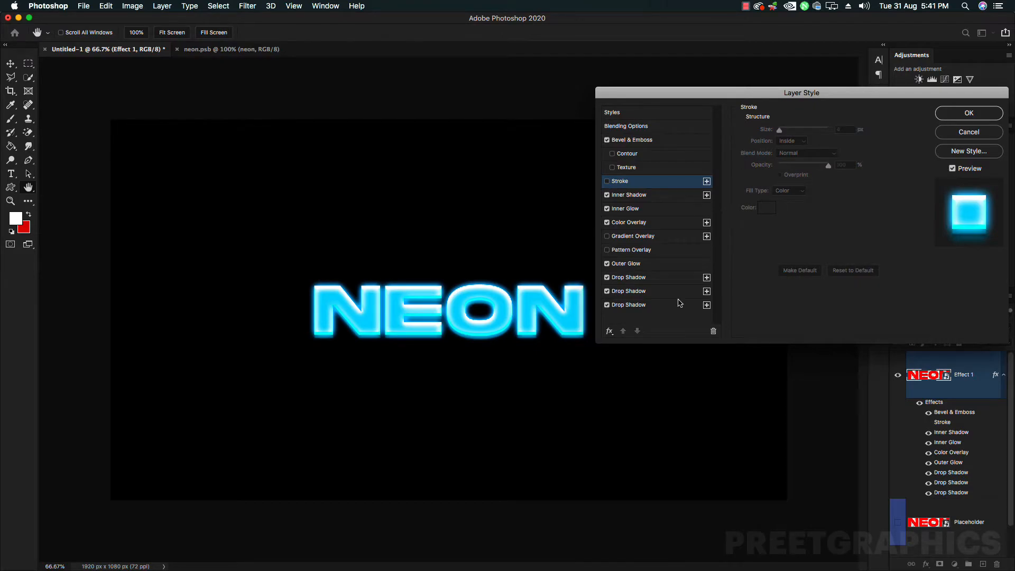
Step: Apply the layer style, collapse Effect 1's effects list and move the layer beneath Placeholder
click(954, 116)
click(473, 253)
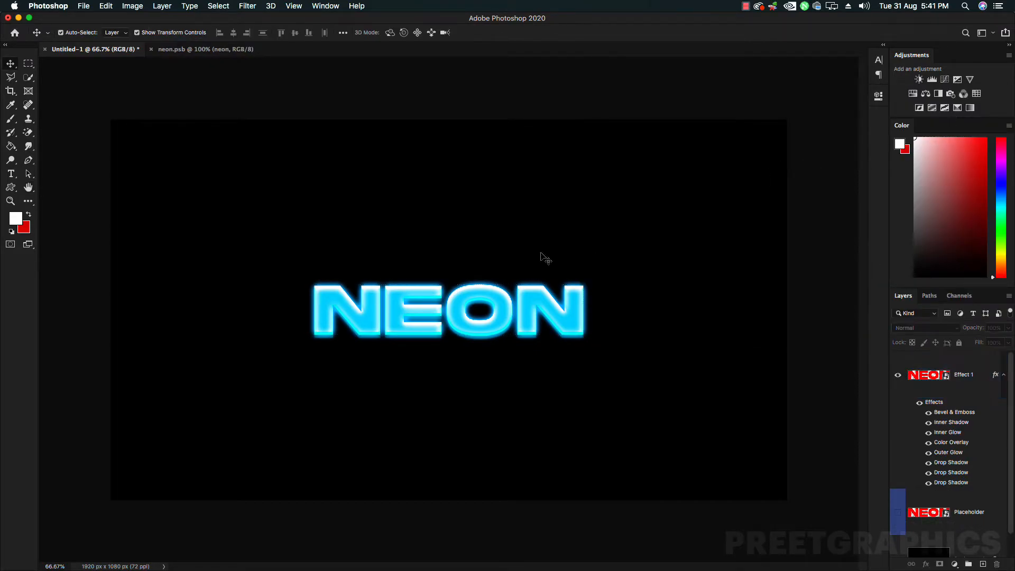
drag(888, 300, 818, 298)
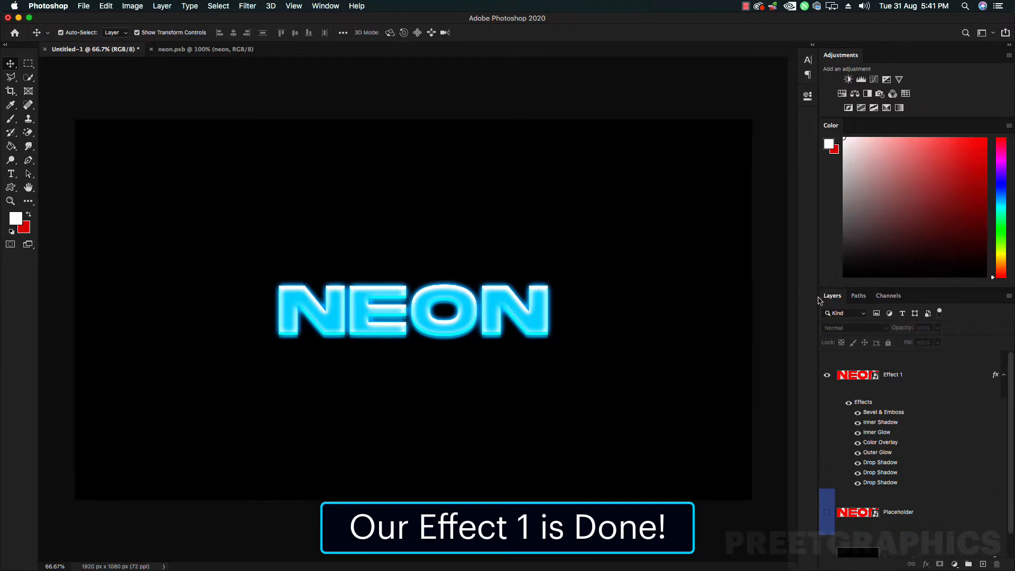
click(1004, 374)
drag(925, 376, 926, 437)
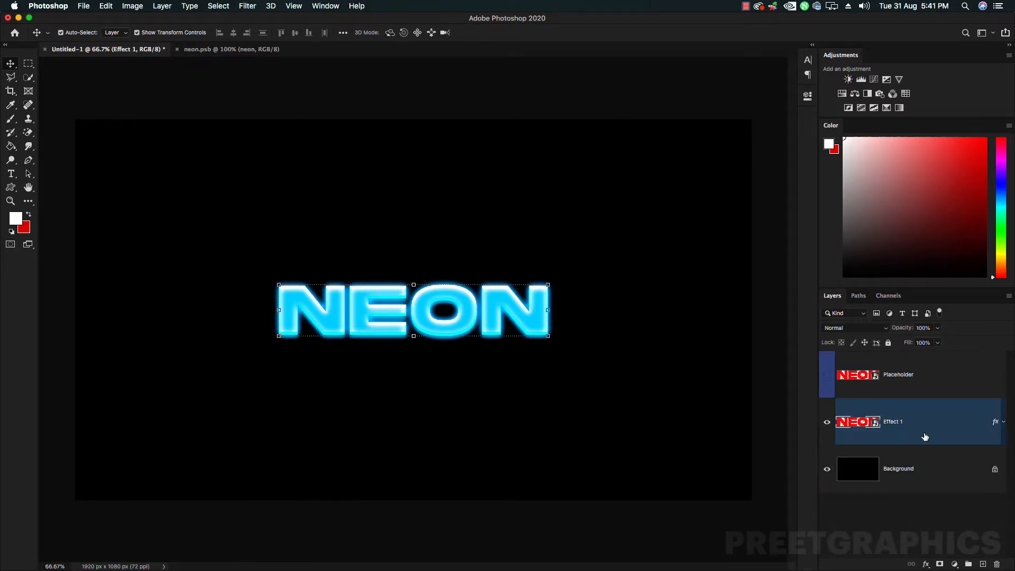
Step: Open the Placeholder smart object, change its text to TEXT, save it and check the update in the main document
double_click(858, 379)
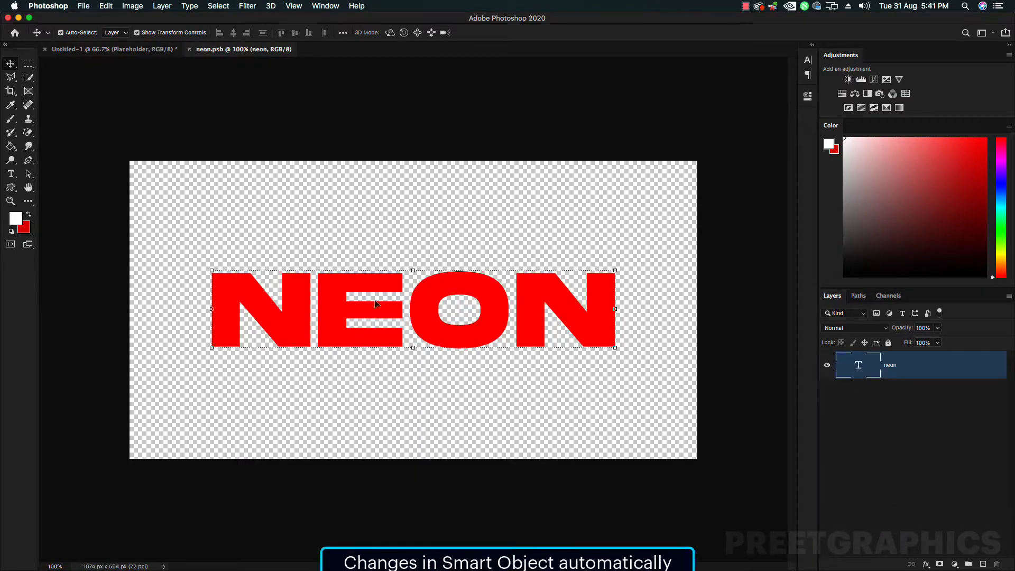
double_click(858, 365)
text(TEXT)
click(275, 186)
key(super+s)
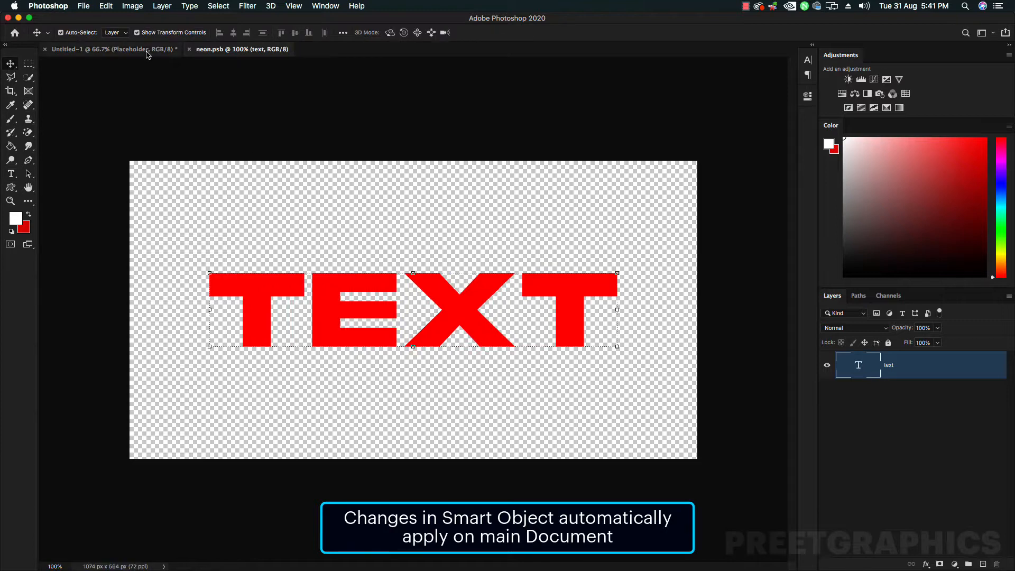
click(146, 50)
click(210, 50)
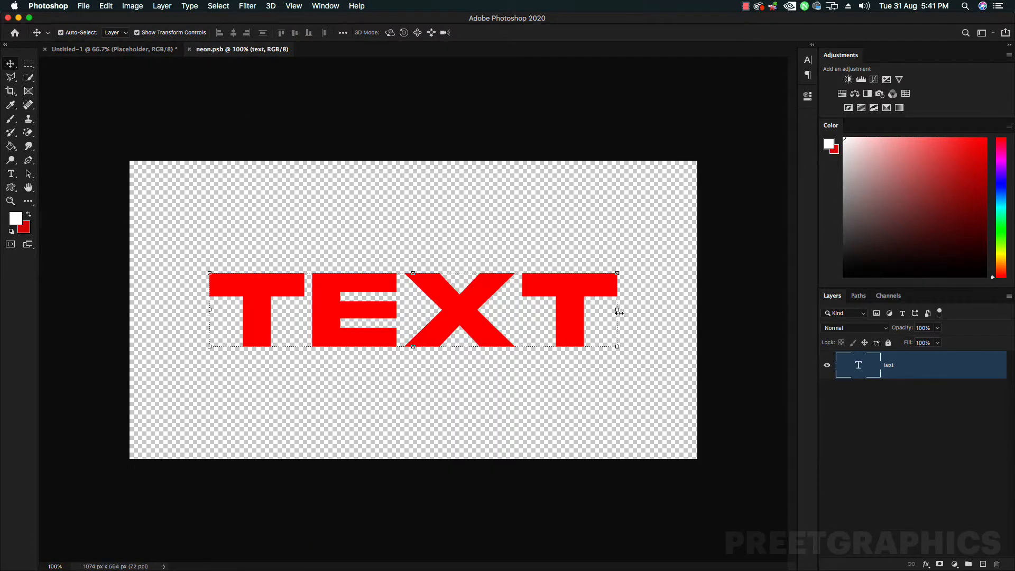
Step: Warp the smart object's text with a preset warp style that twists the lettering, adjusting its bend
key(super+t)
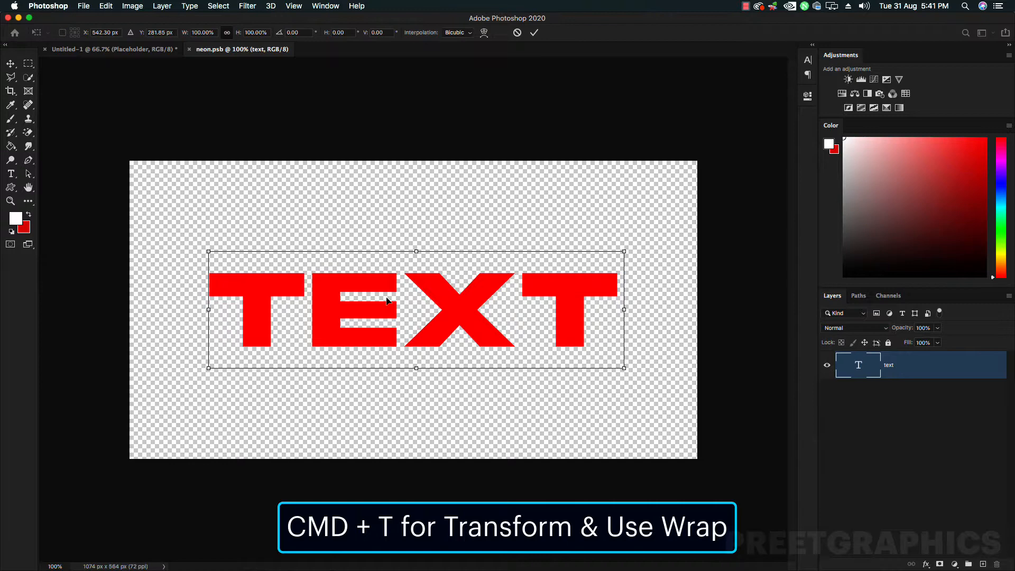
right_click(387, 301)
click(409, 370)
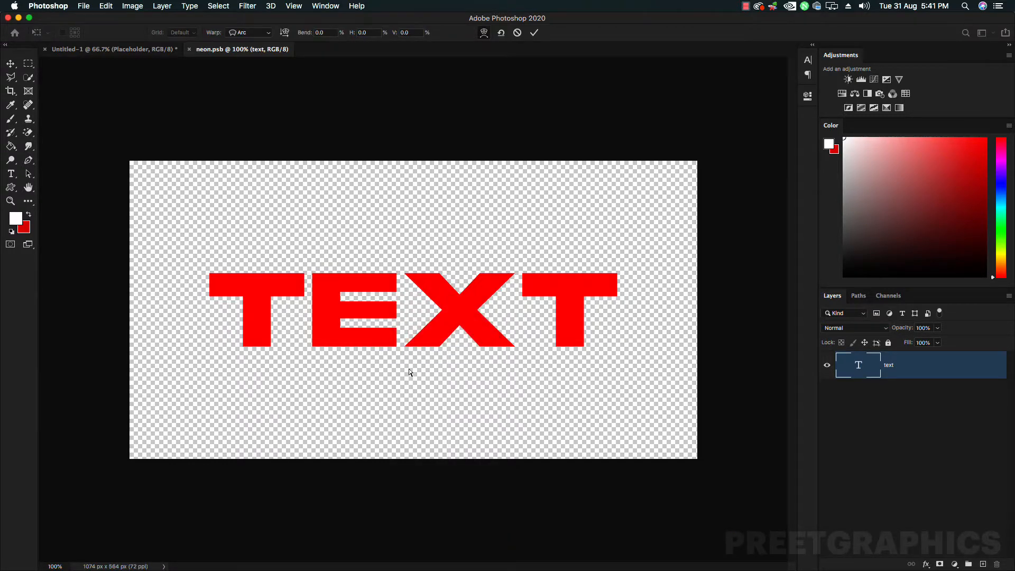
click(249, 32)
click(251, 190)
drag(364, 306, 355, 336)
key(Return)
Step: Replace the warped text with NEON, save the smart object and return to the main document
double_click(500, 316)
text(neon)
key(Escape)
key(v)
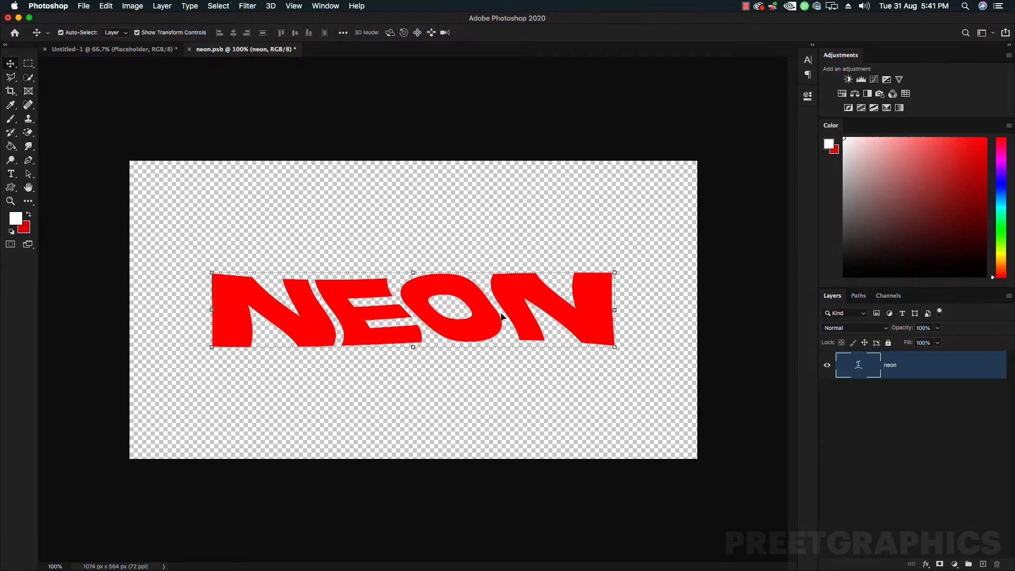
click(158, 50)
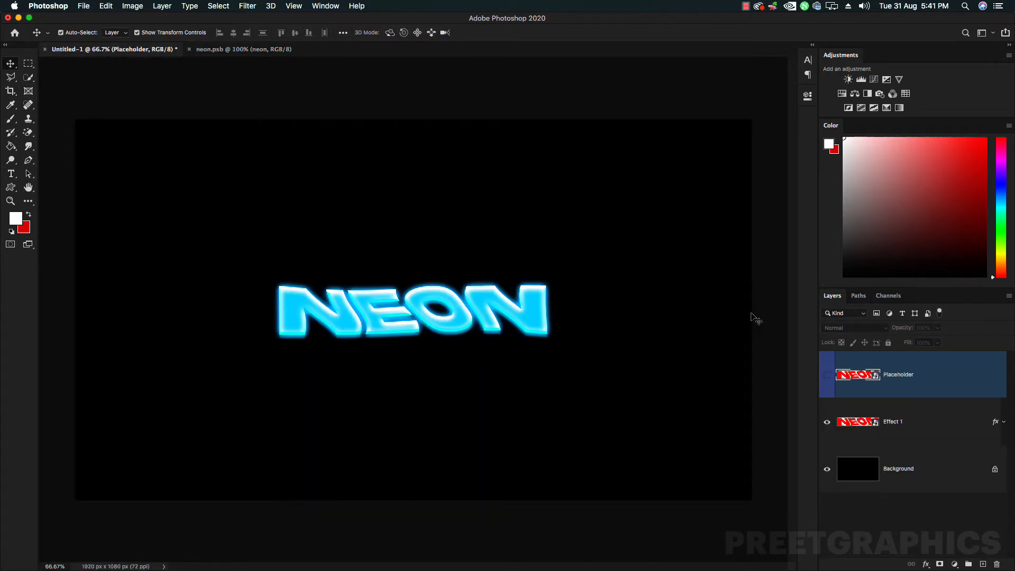
Step: Duplicate the Effect 1 layer as Effect 2 and clear the copy's layer style
click(929, 423)
key(super+j)
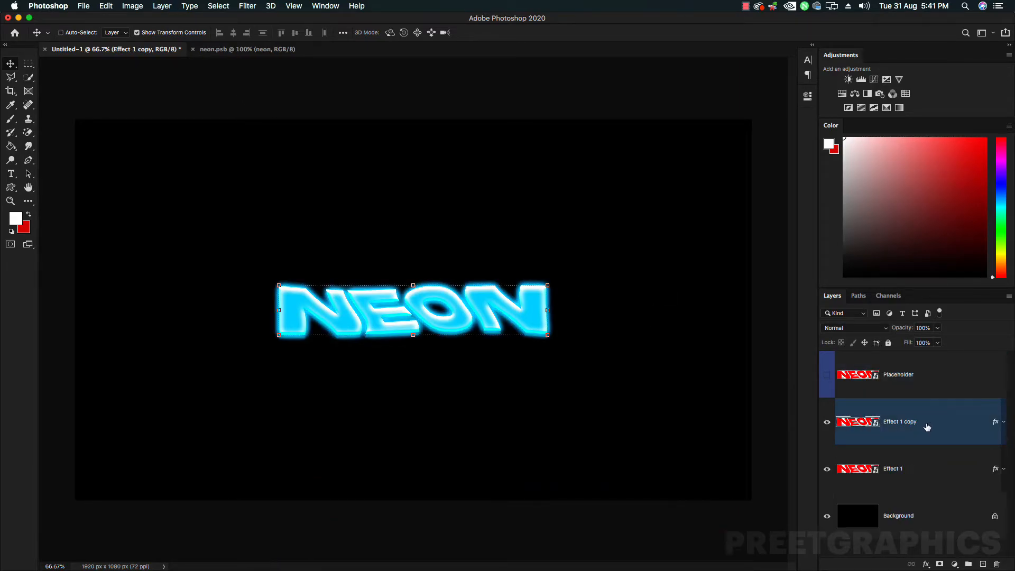
text(Effect 2)
key(Return)
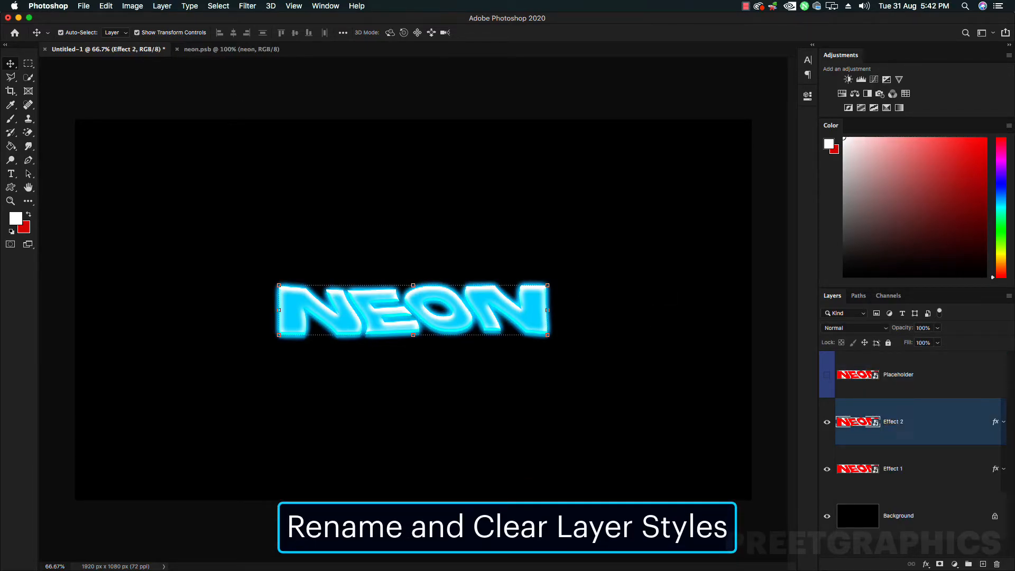
right_click(952, 422)
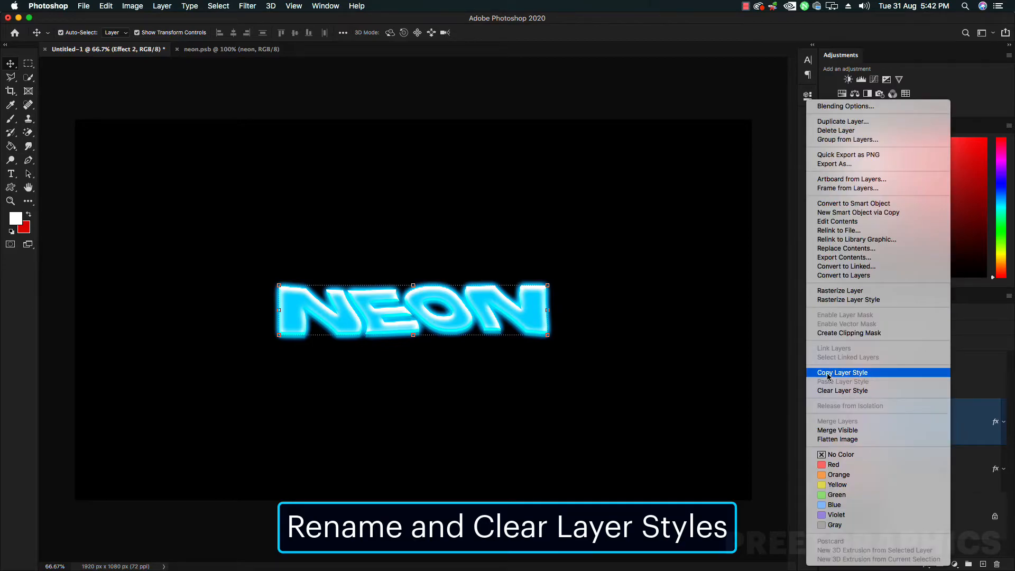
click(910, 391)
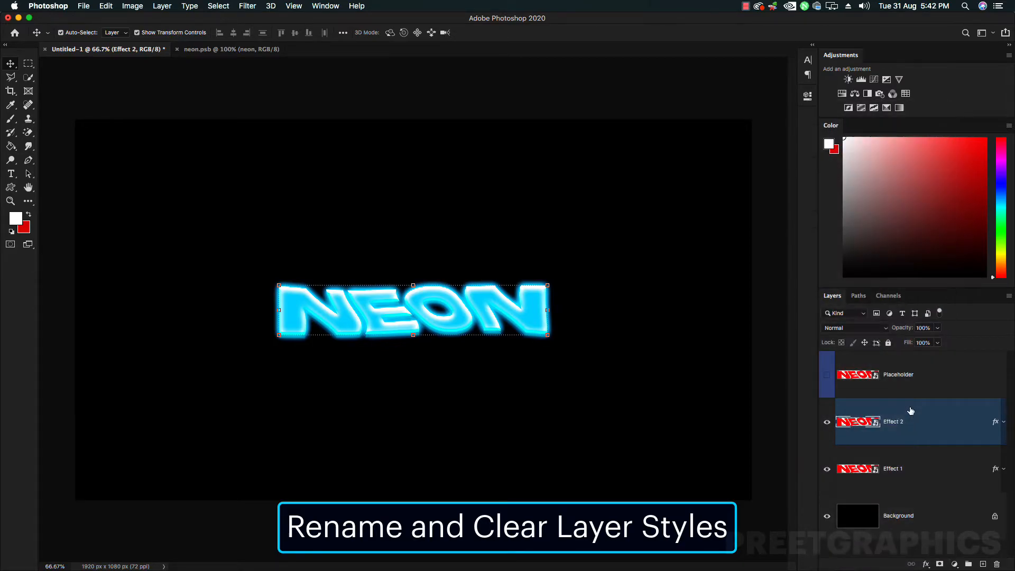
Step: Hide the Effect 1 layer and add a Gradient Overlay to the Effect 2 layer
click(828, 469)
double_click(951, 415)
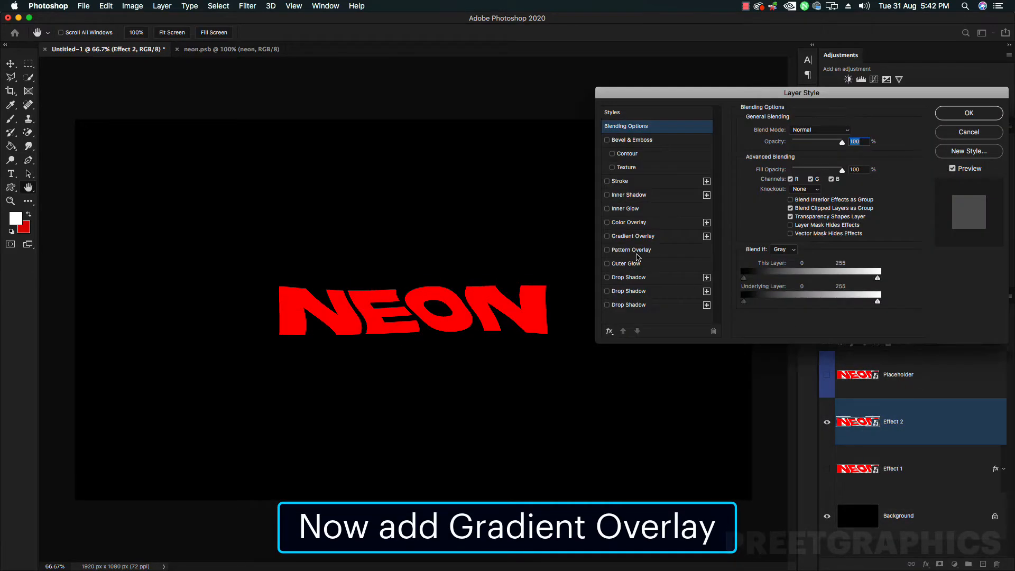
click(607, 237)
click(631, 239)
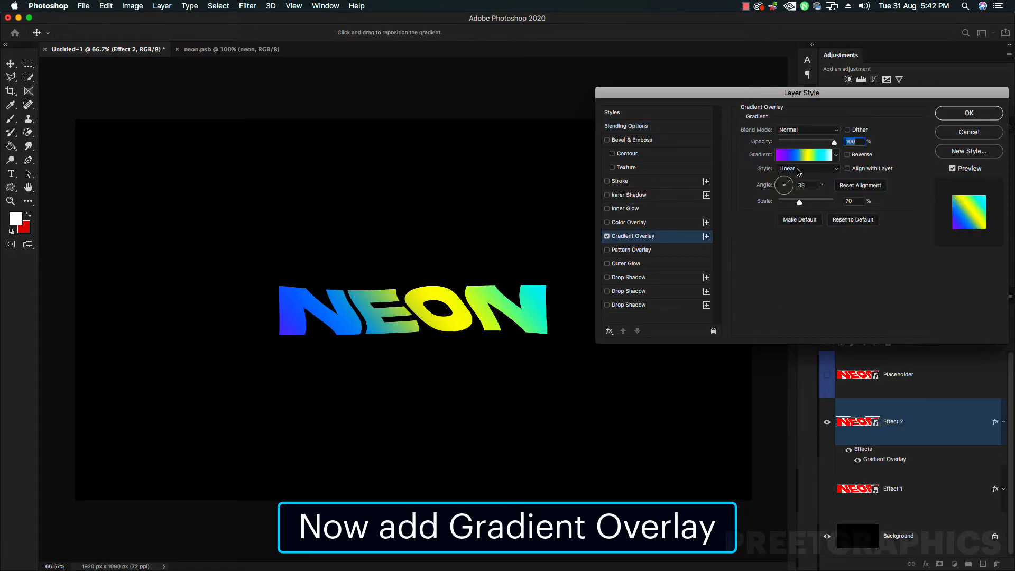
Step: Examine the colour of each stop in the Gradient Overlay's custom gradient, leaving the stops as they are
click(787, 156)
click(721, 408)
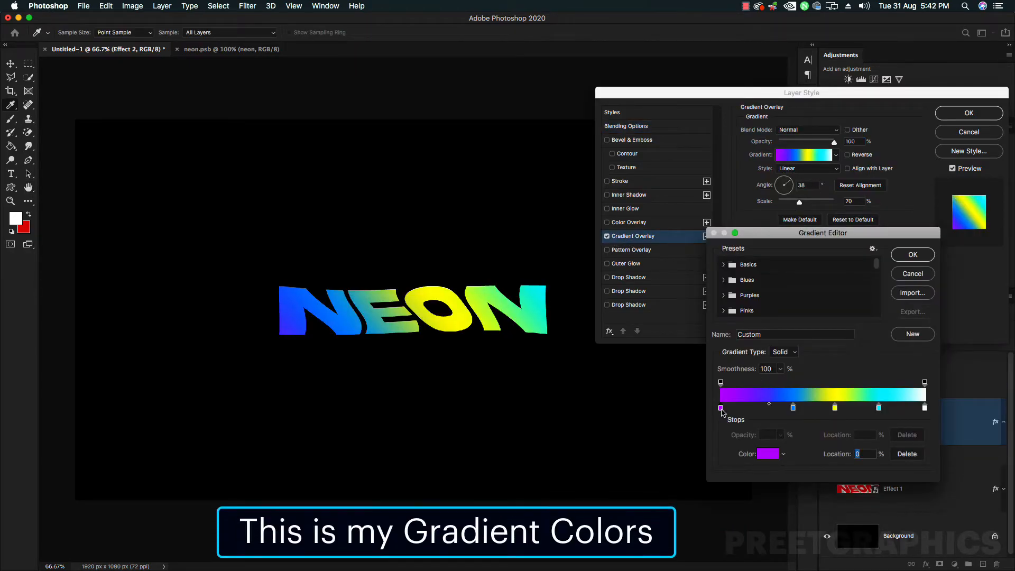
click(768, 454)
click(768, 362)
click(795, 409)
click(774, 454)
click(768, 361)
click(835, 409)
click(770, 454)
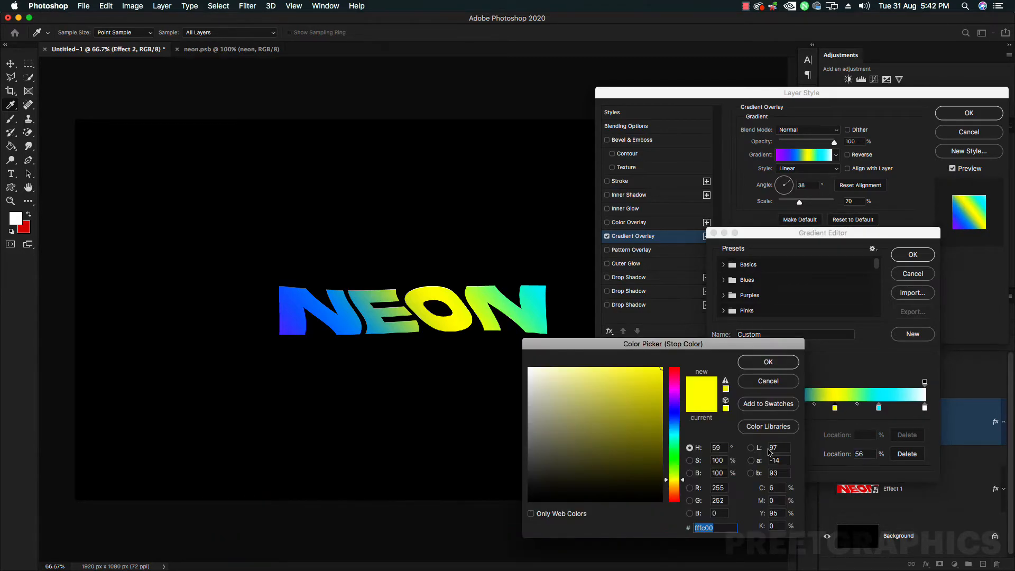
click(769, 362)
click(879, 408)
click(768, 454)
click(768, 362)
click(925, 408)
click(768, 454)
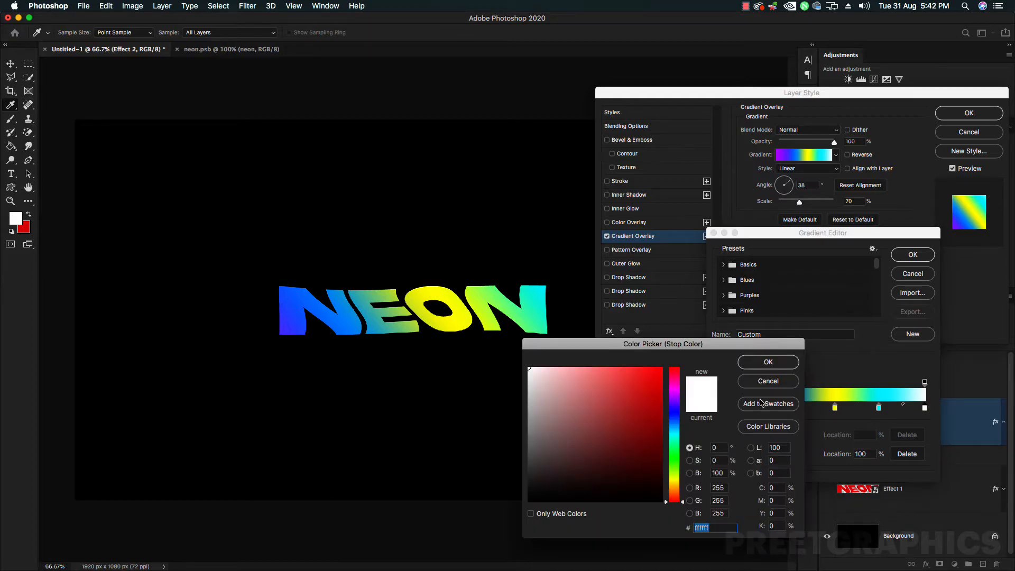
click(768, 361)
click(913, 254)
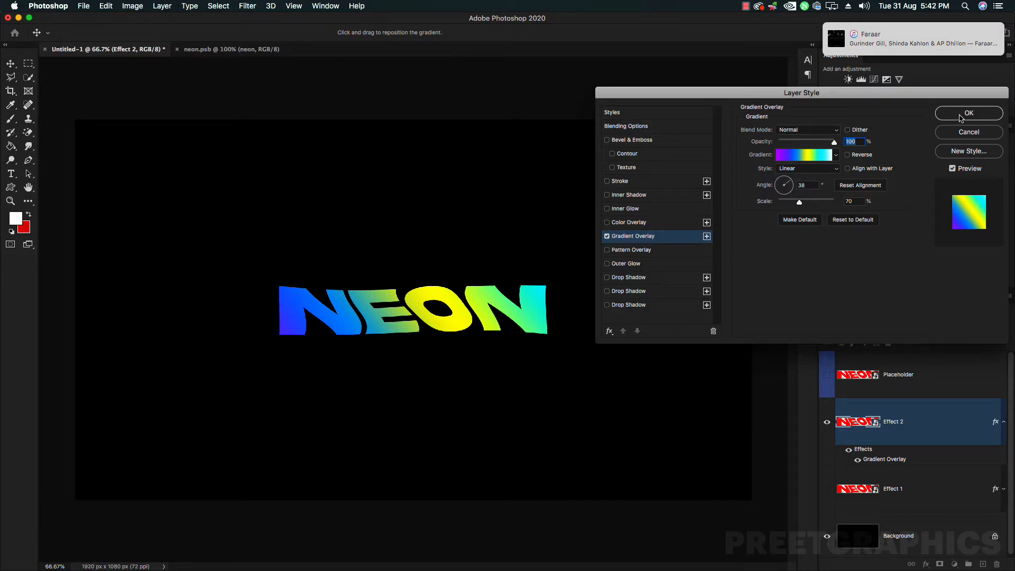
Step: Apply the Gradient Overlay to Effect 2 and make the Effect 1 layer visible again
click(969, 113)
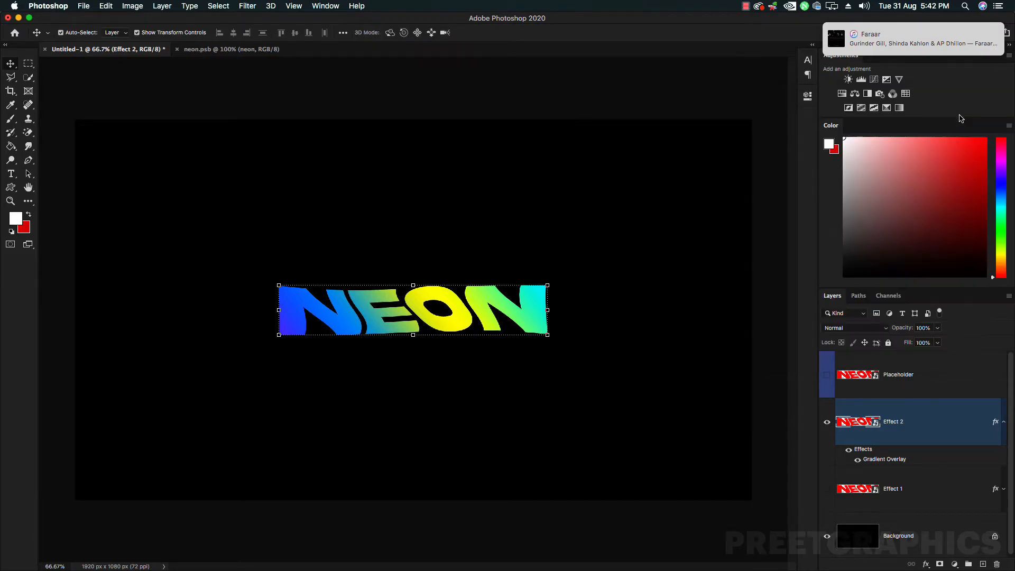
click(826, 497)
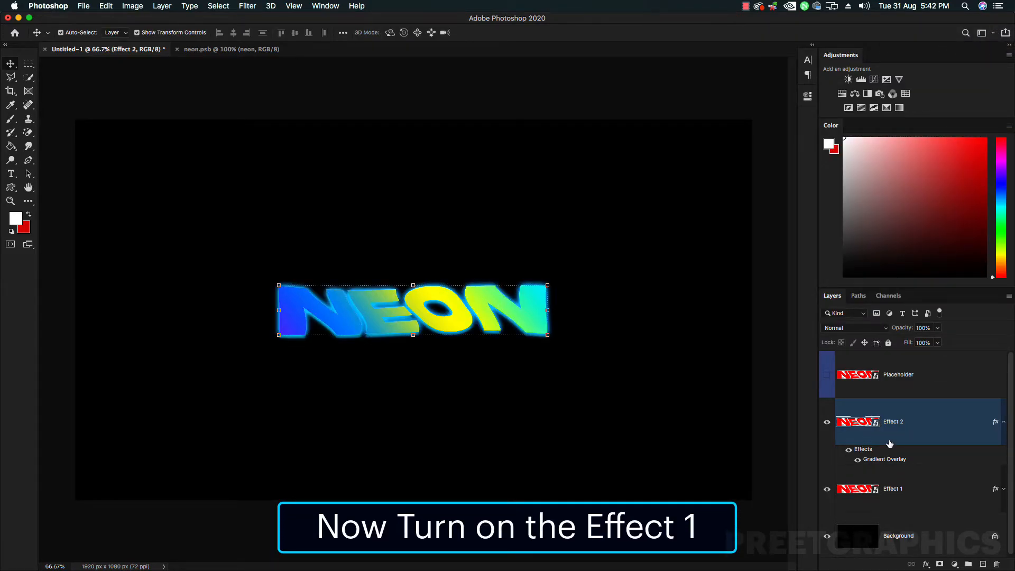
Step: Apply a Motion Blur filter to Effect 2 with an angle of 90° and a distance of 122 pixels
click(249, 10)
mouse_move(266, 134)
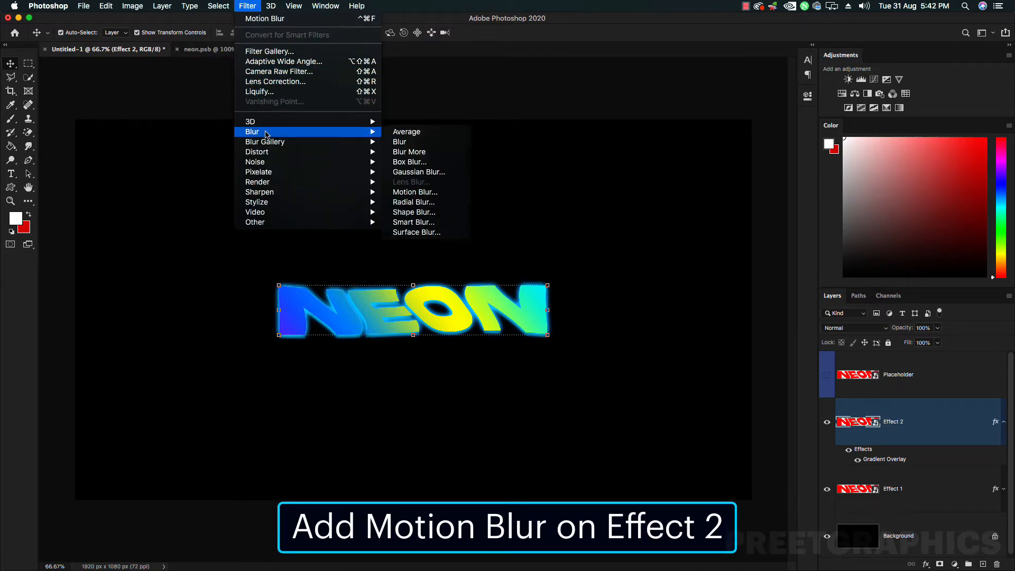
click(421, 192)
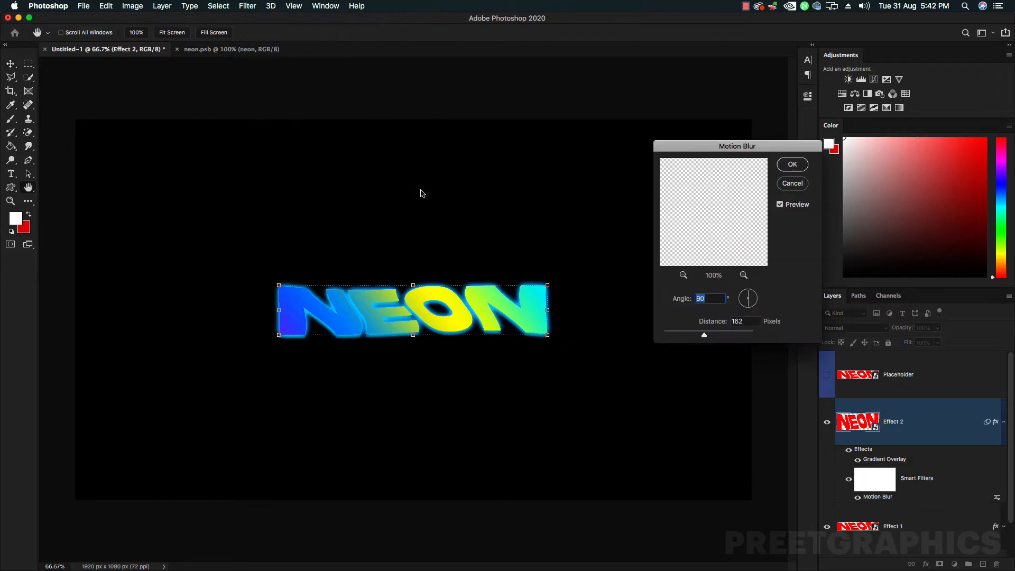
drag(703, 337, 699, 338)
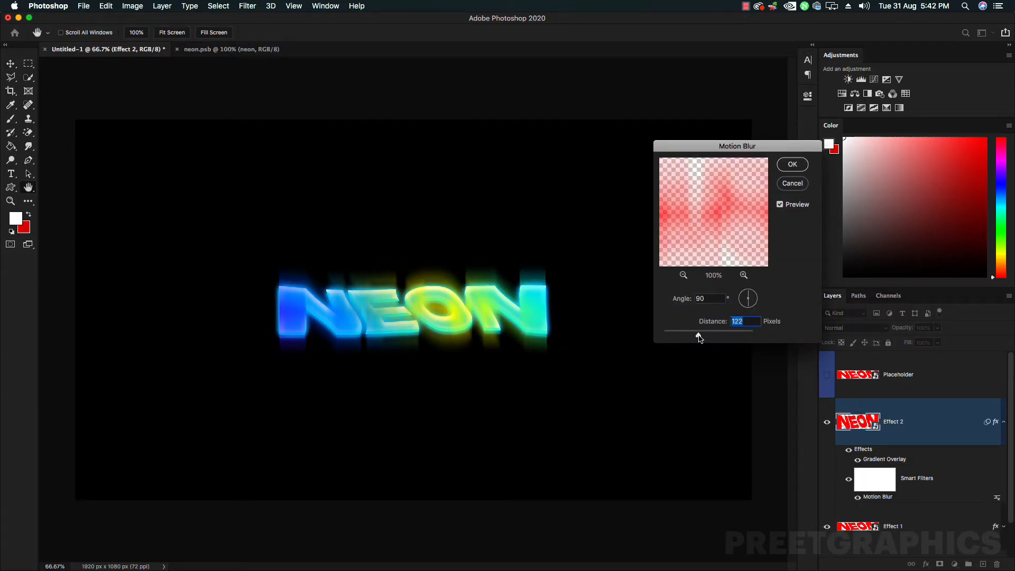
click(793, 168)
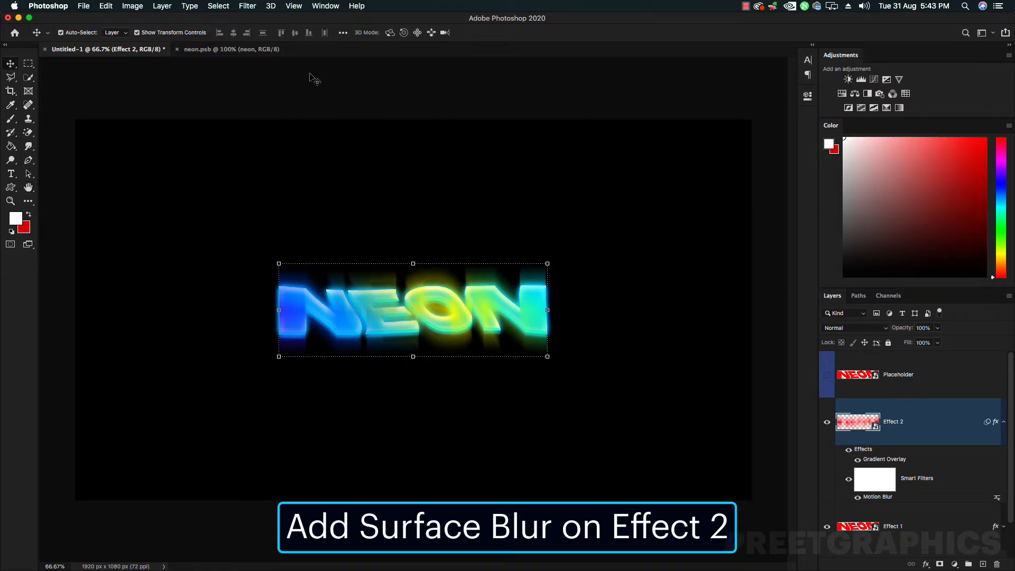
Step: Add a Surface Blur filter to Effect 2 with a radius of 65 pixels and a threshold of 165 levels
click(247, 7)
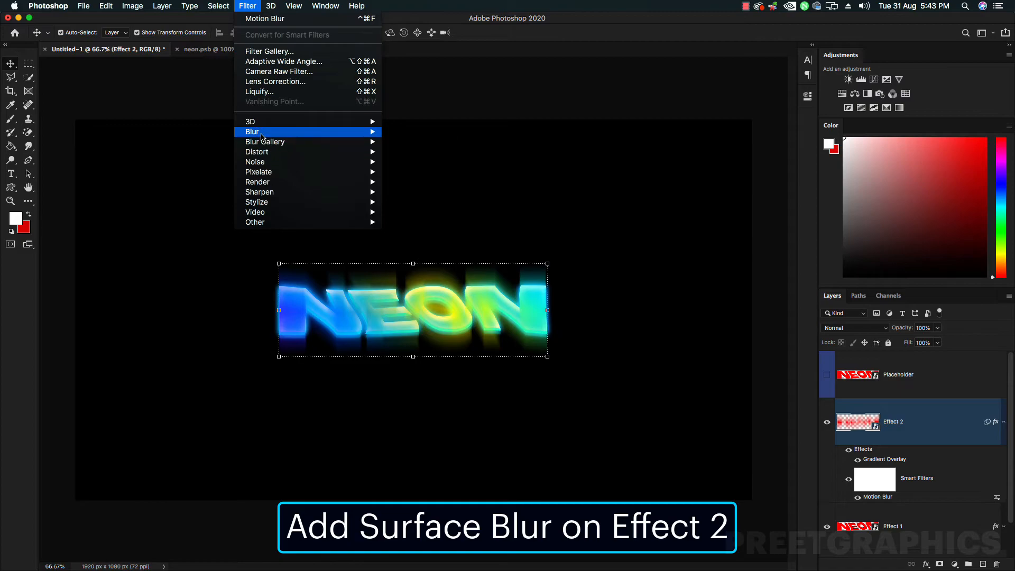
mouse_move(263, 133)
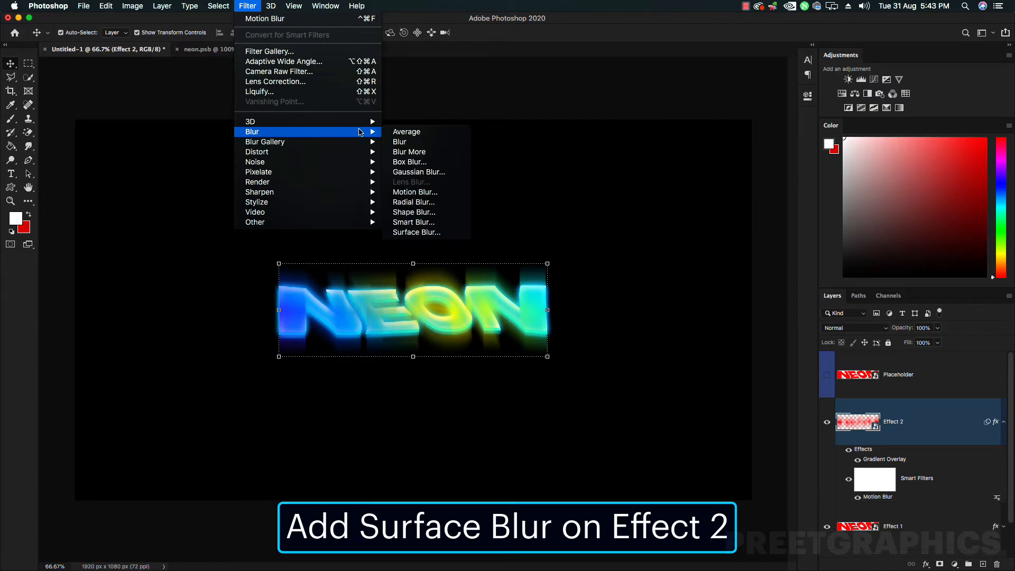
click(414, 233)
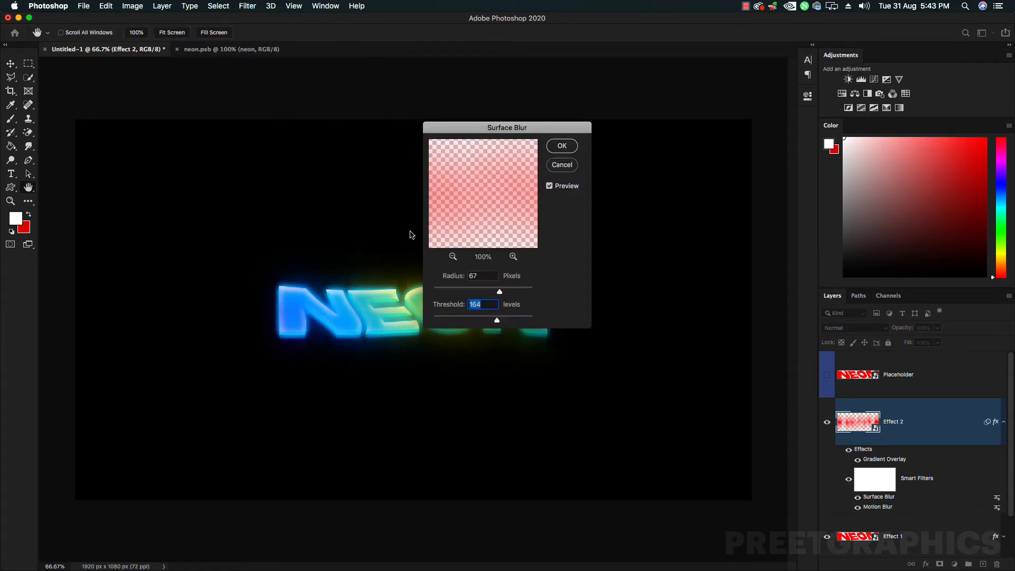
click(465, 279)
text(65)
key(Tab)
text(165)
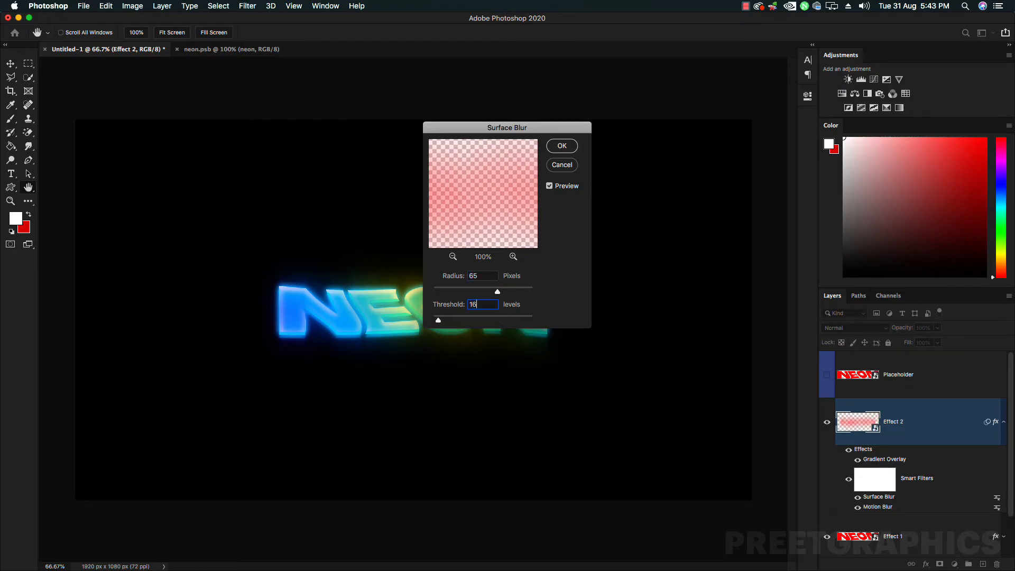
click(556, 146)
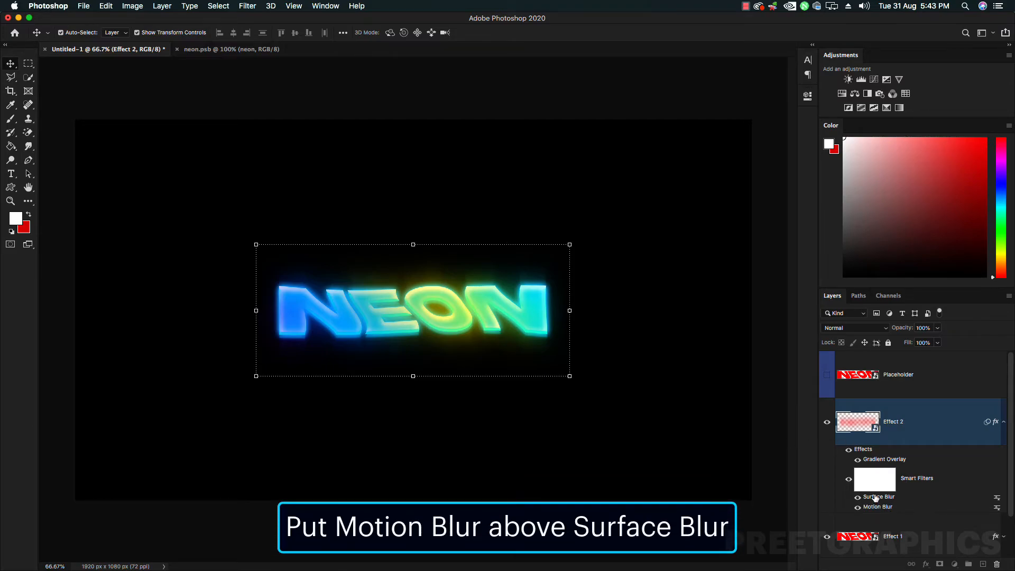
Step: Move Motion Blur above Surface Blur in Effect 2's smart filters and toggle the layer's visibility to compare the look
drag(876, 507, 876, 509)
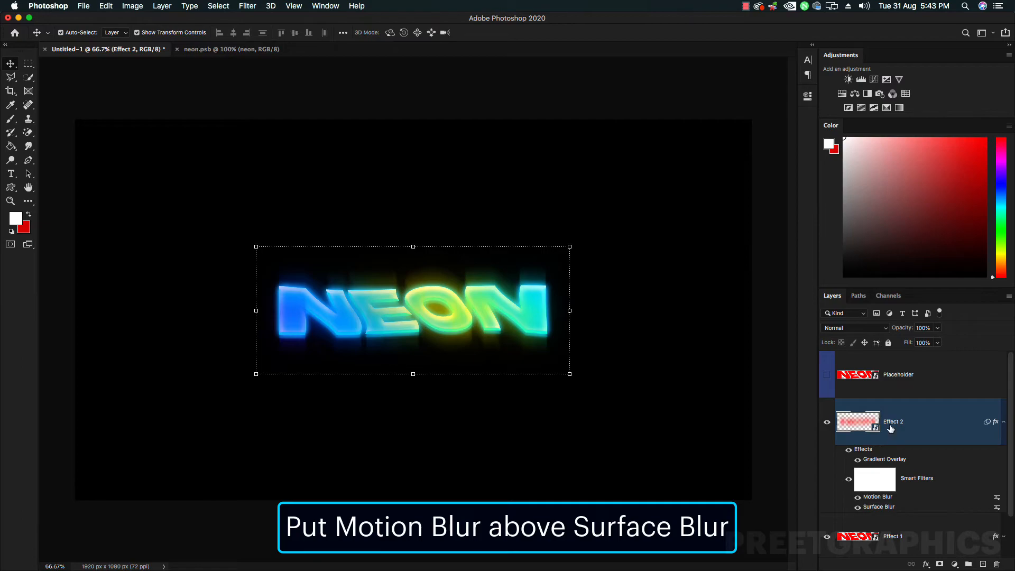
click(828, 423)
click(828, 423)
click(828, 423)
click(828, 423)
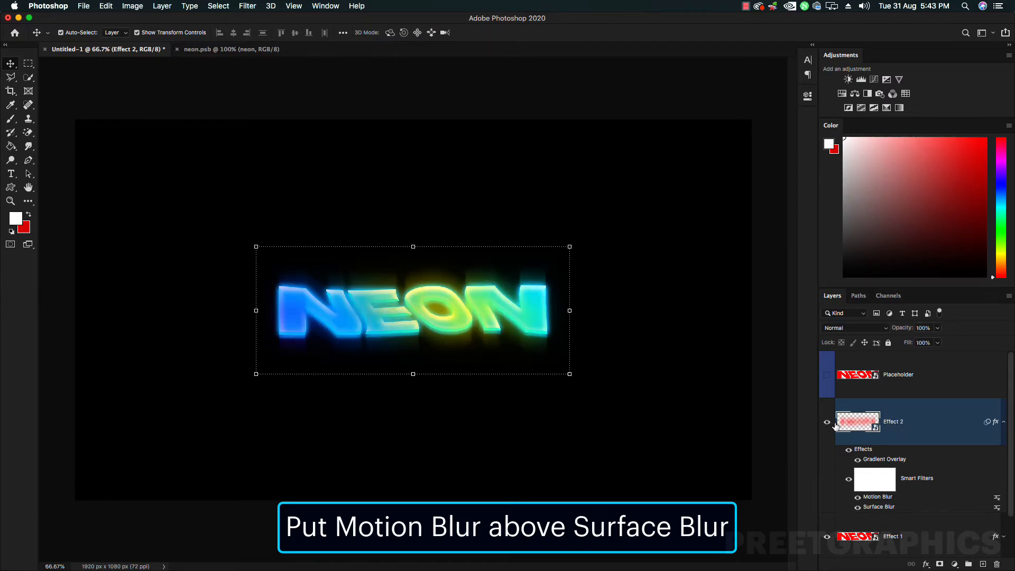
Step: Reduce the scale of Effect 2's Gradient Overlay
double_click(888, 459)
mouse_move(805, 206)
mouse_down()
mouse_move(781, 206)
mouse_move(813, 209)
mouse_move(790, 209)
mouse_up()
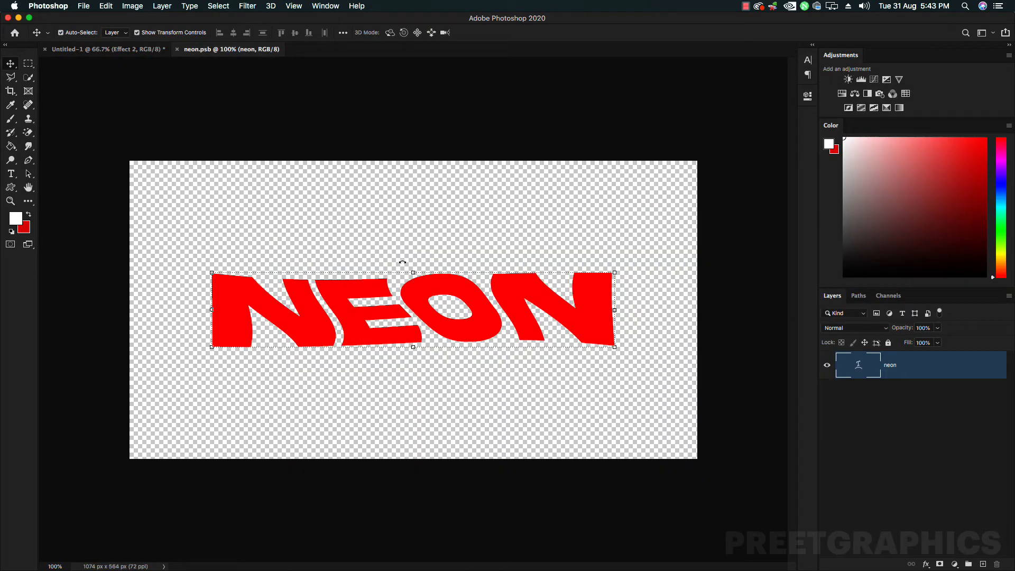
Step: Duplicate the NEON text in the smart object above the original and open the copy's text for editing
drag(496, 307, 477, 248)
double_click(497, 240)
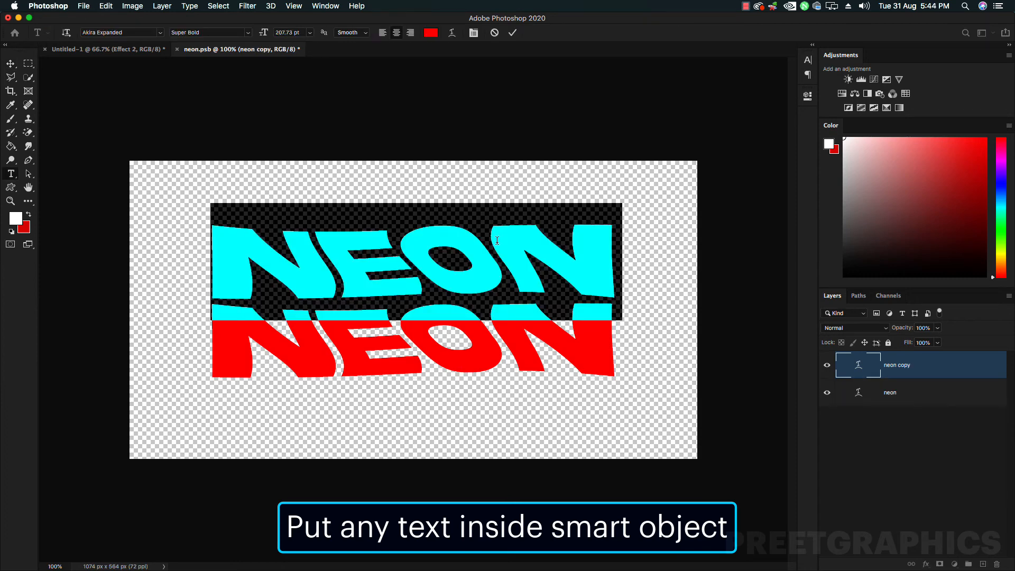
Step: Try other words such as DIRT as the copy's text and clear them again
text(SKI)
key(BackSpace)
key(BackSpace)
key(BackSpace)
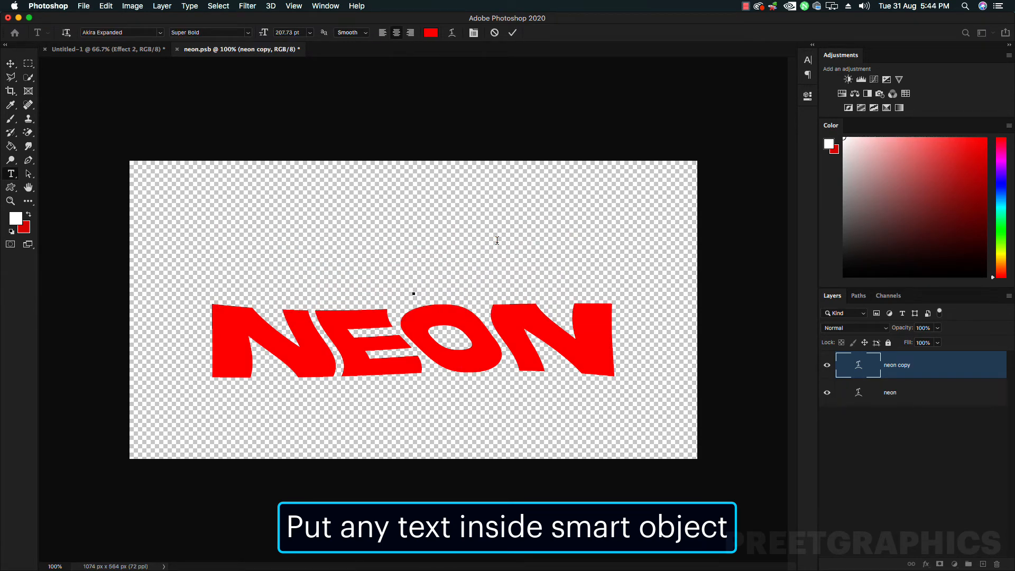
text(DIRT)
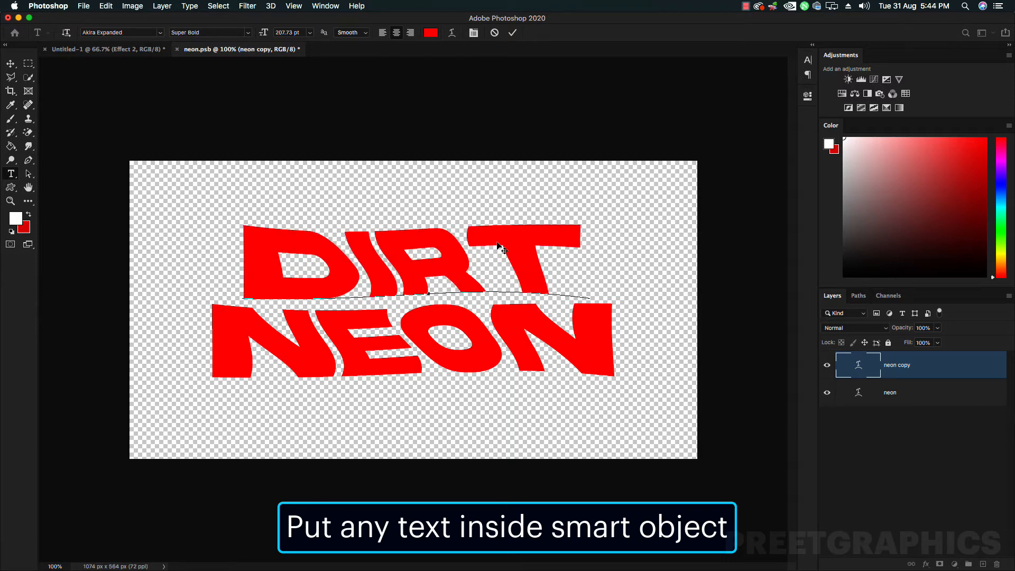
key(super+a)
text(PHYCO)
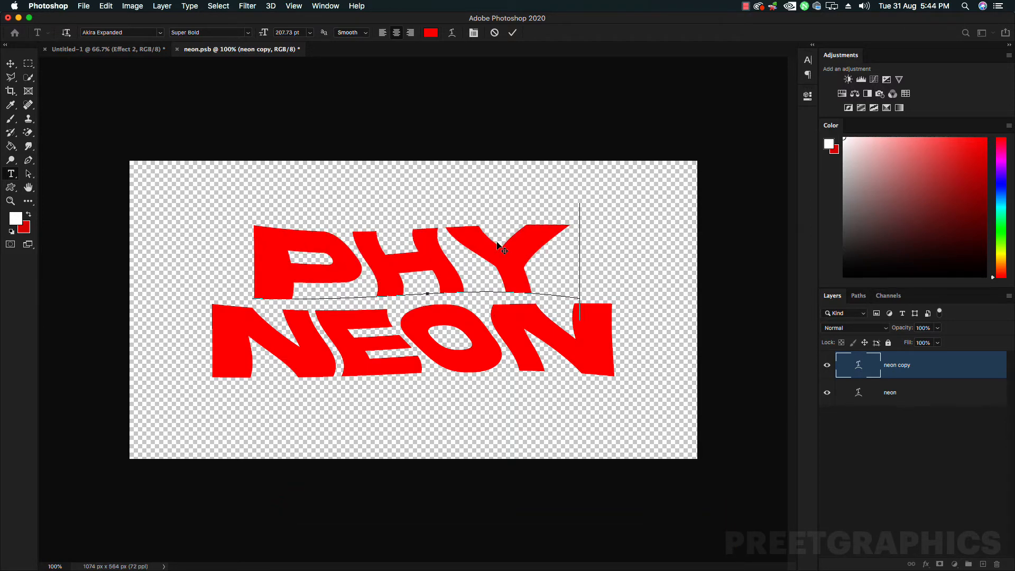
key(BackSpace)
key(BackSpace)
key(BackSpace)
key(BackSpace)
key(BackSpace)
Step: Enter SYCO as the copied layer's text, commit it and save the smart object
text(SYCO)
key(super+Return)
key(v)
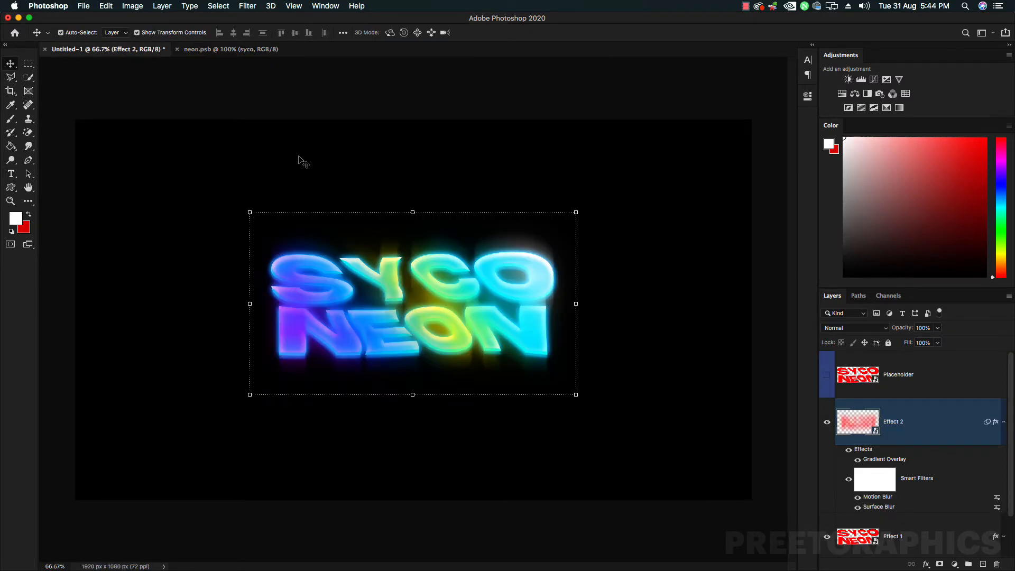
Step: Reopen the smart object's document and adjust the bend of the SYCO text's warp so the lettering leans the opposite way
click(240, 49)
key(super+t)
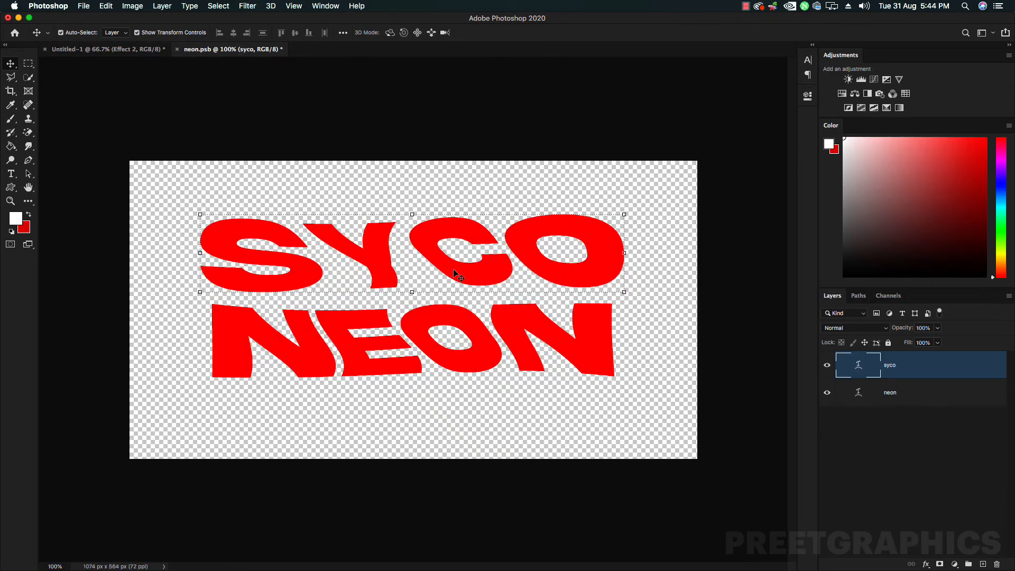
right_click(449, 261)
click(472, 345)
drag(358, 259, 358, 236)
key(Return)
Step: Resize the SYCO text and reposition it above NEON
mouse_move(628, 301)
mouse_down()
mouse_move(635, 275)
mouse_move(649, 298)
mouse_up()
drag(528, 275, 523, 279)
key(Return)
Step: Scale the SYCO and NEON text layers together to about 112%, save the smart object and return to the main document
drag(447, 416, 560, 300)
drag(624, 307, 652, 310)
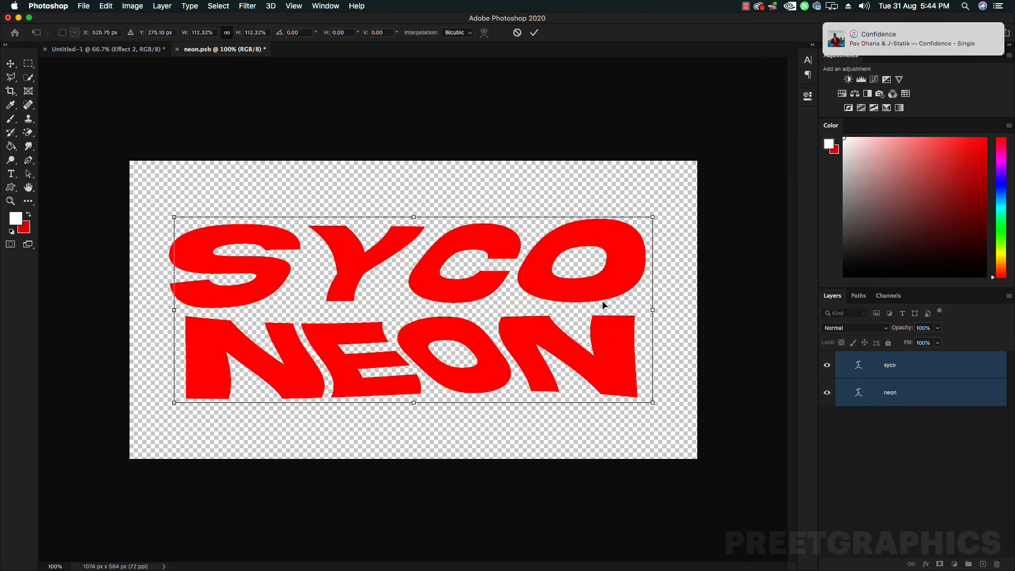
key(Return)
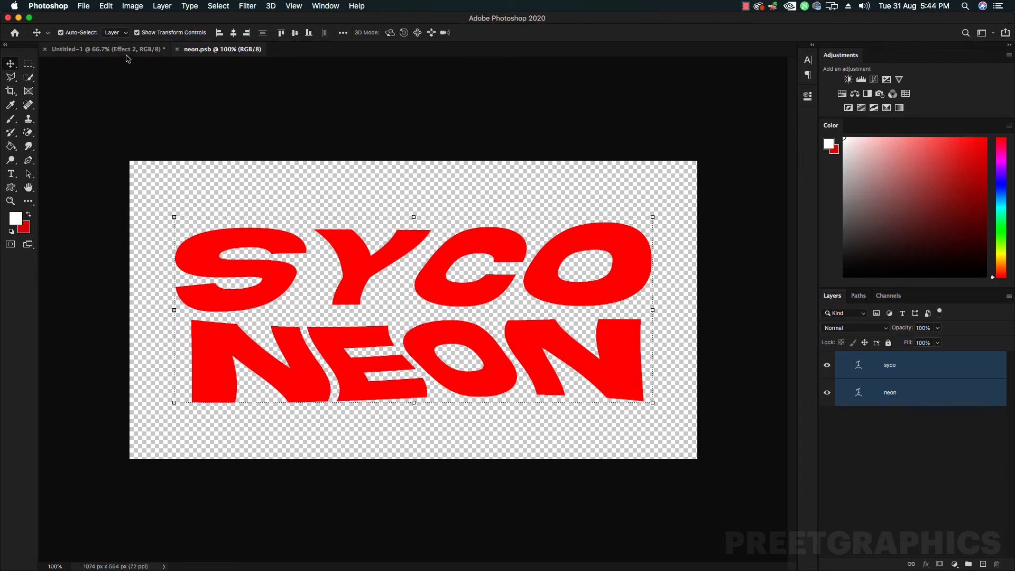
click(127, 50)
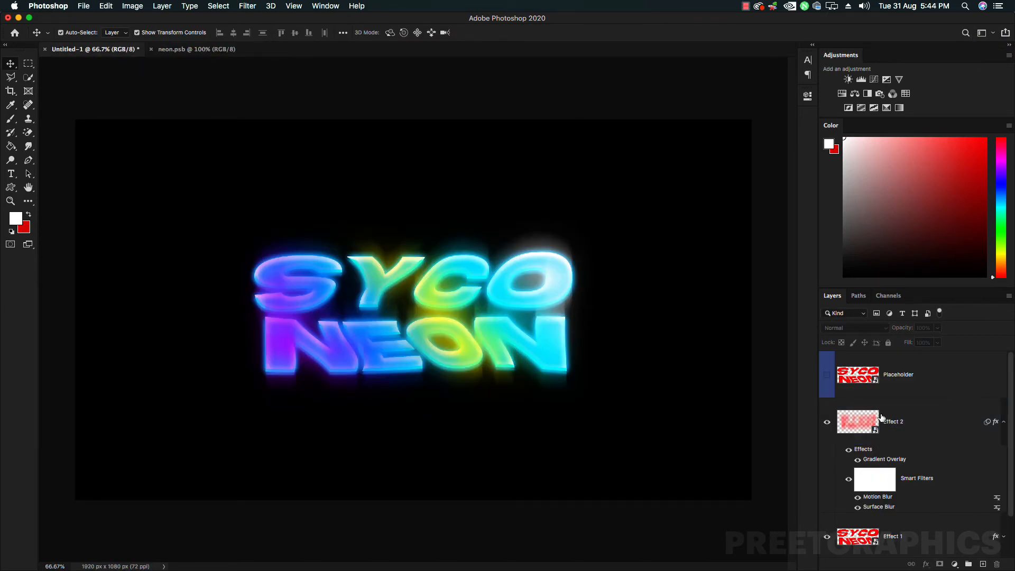
Step: Review Effect 1's layer style settings: Bevel & Emboss, Inner Shadow, Inner Glow, Color Overlay, Outer Glow and the three Drop Shadows
click(1004, 423)
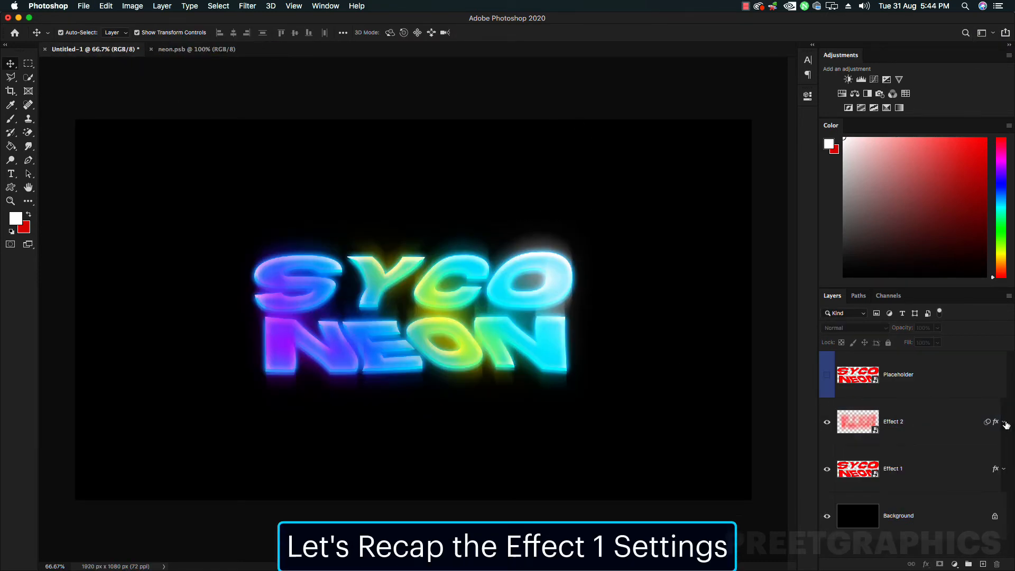
double_click(924, 473)
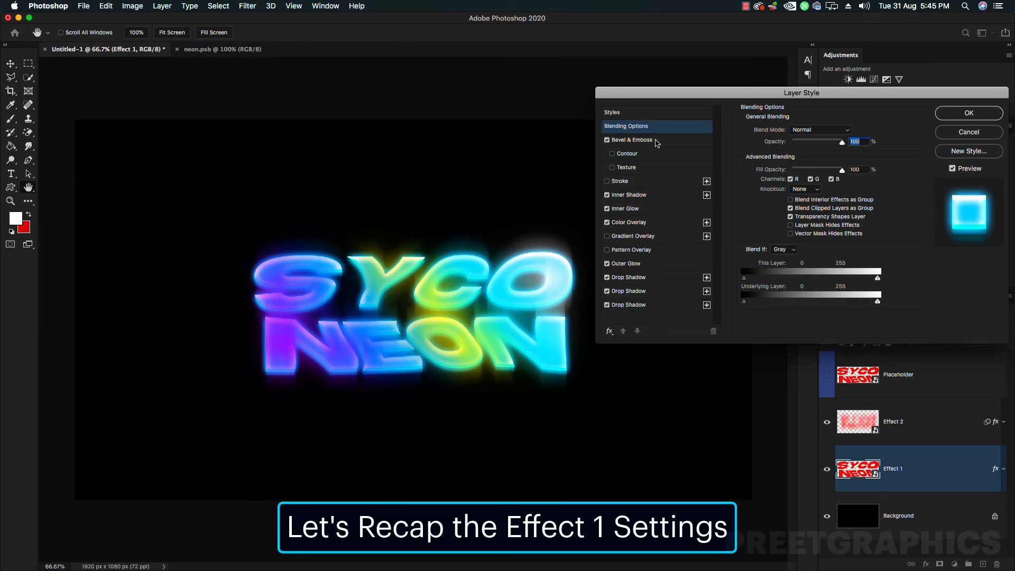
click(654, 141)
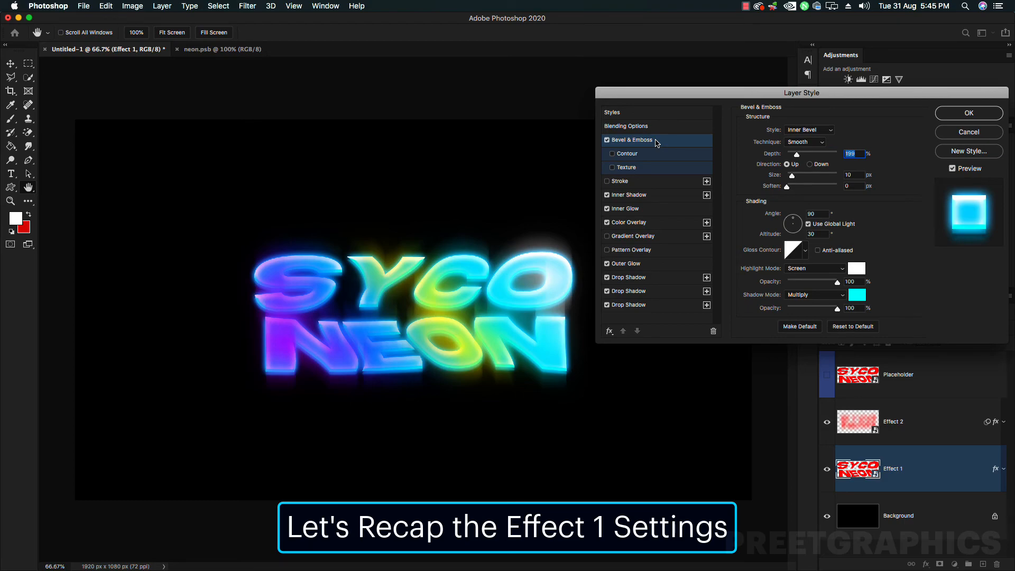
click(642, 197)
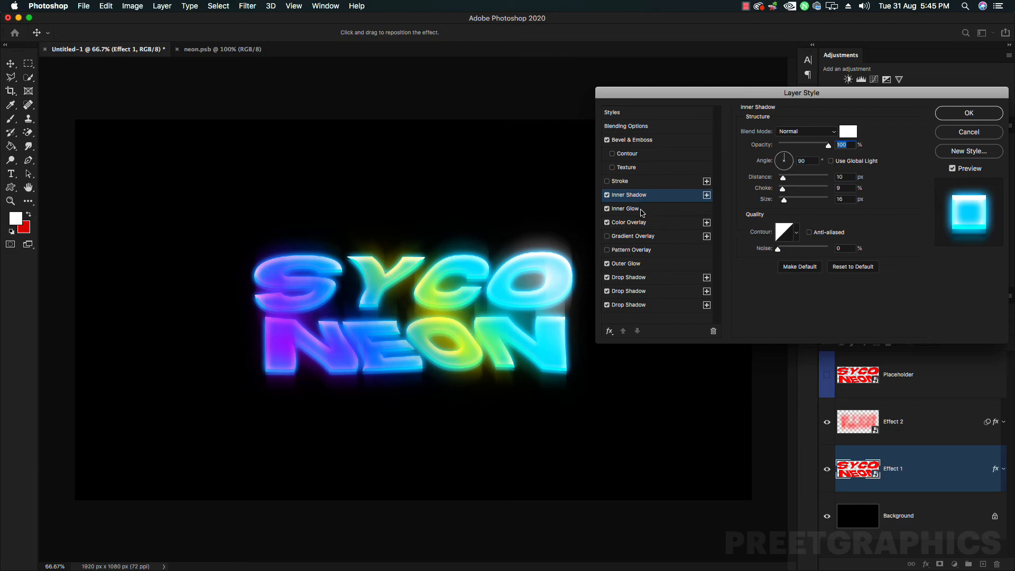
click(642, 211)
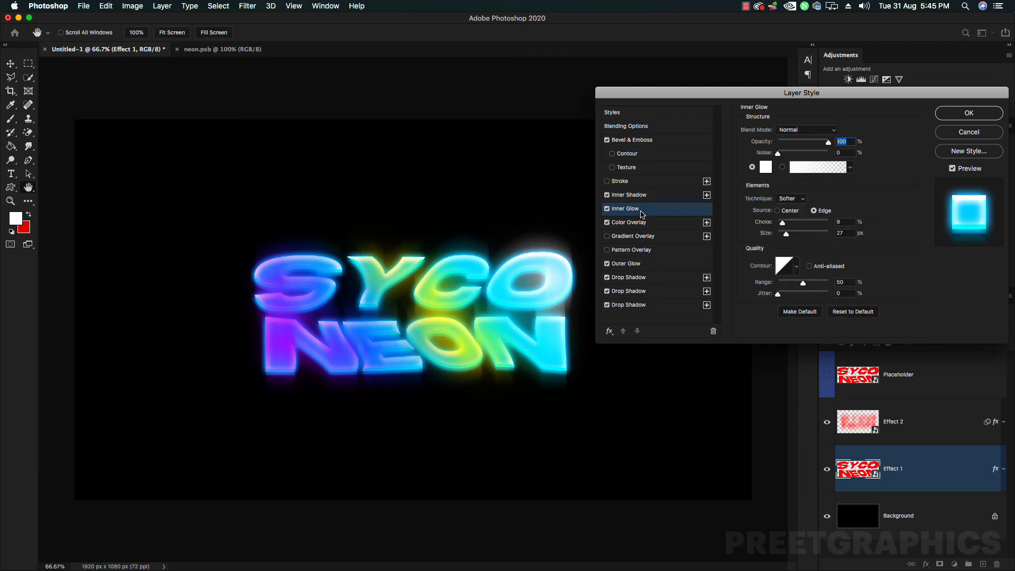
click(642, 224)
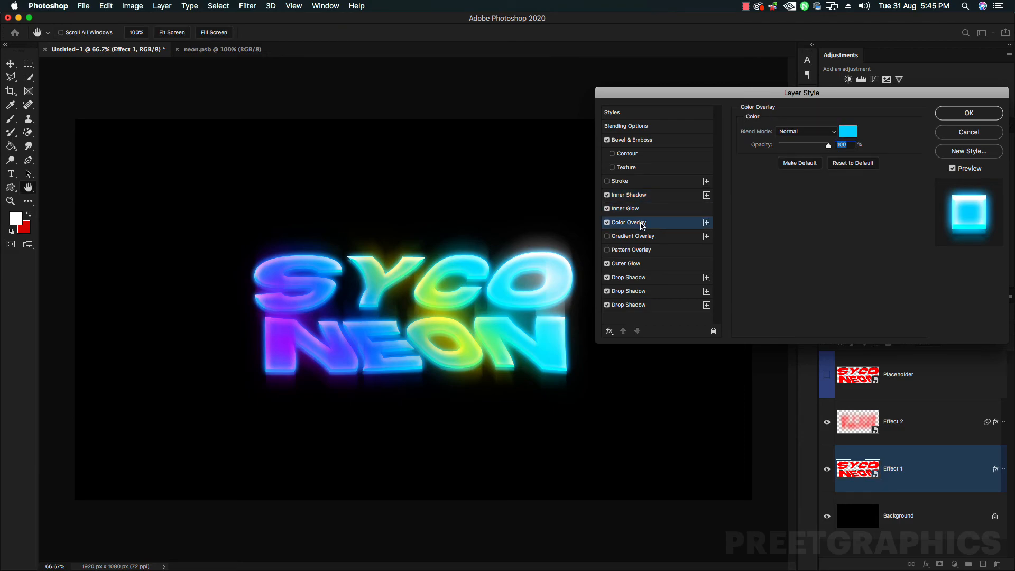
click(637, 265)
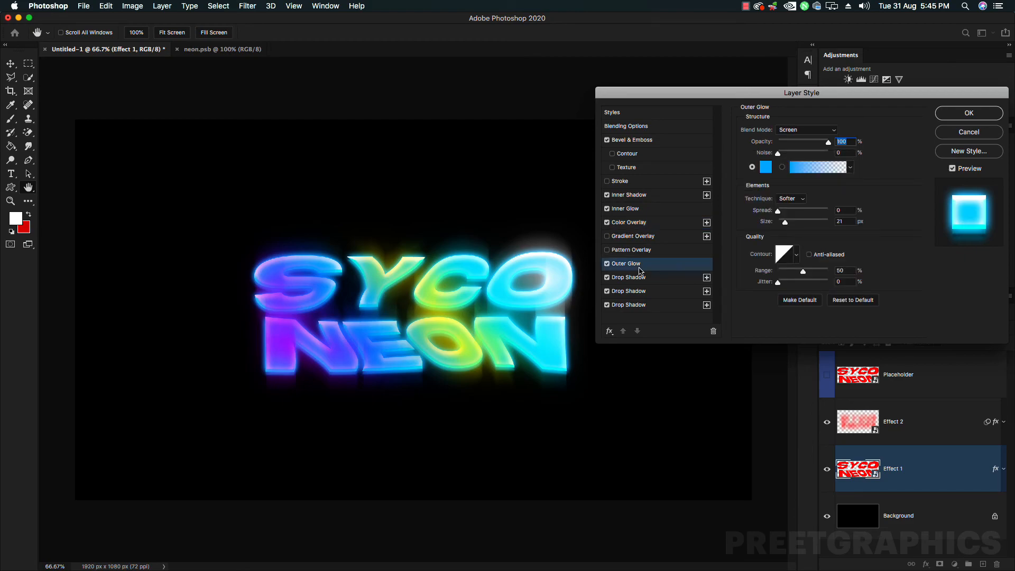
click(644, 281)
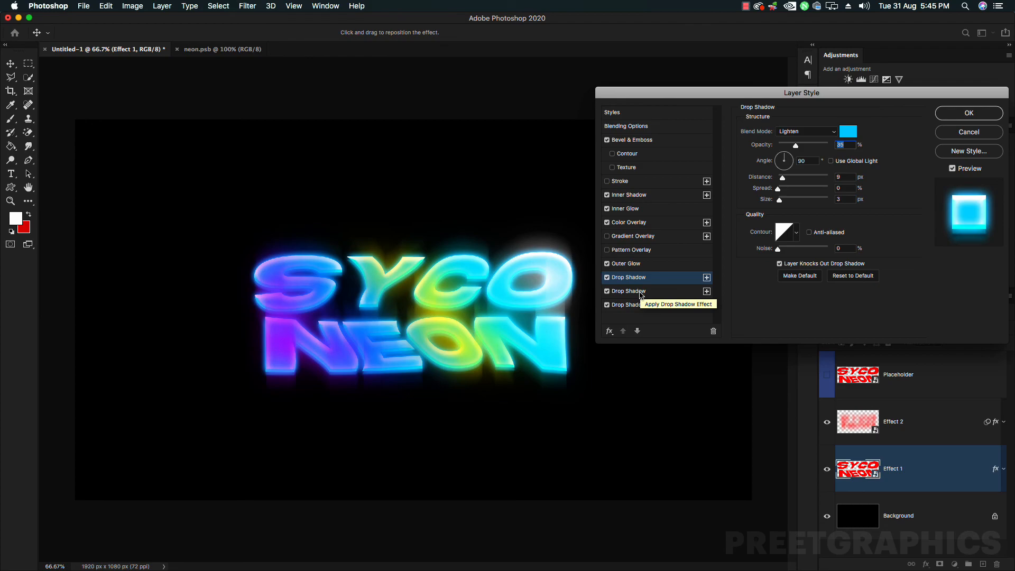
click(641, 294)
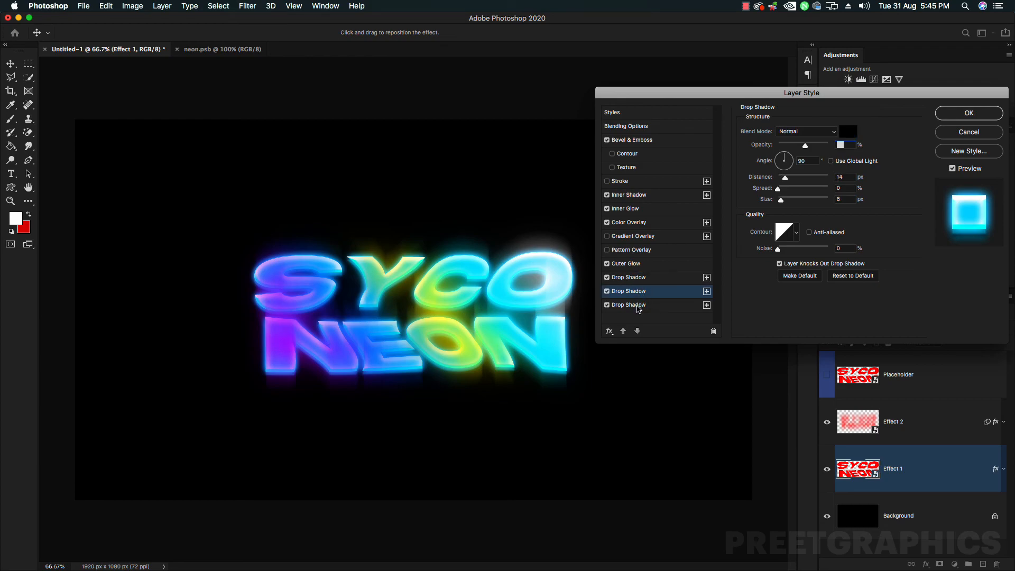
click(639, 308)
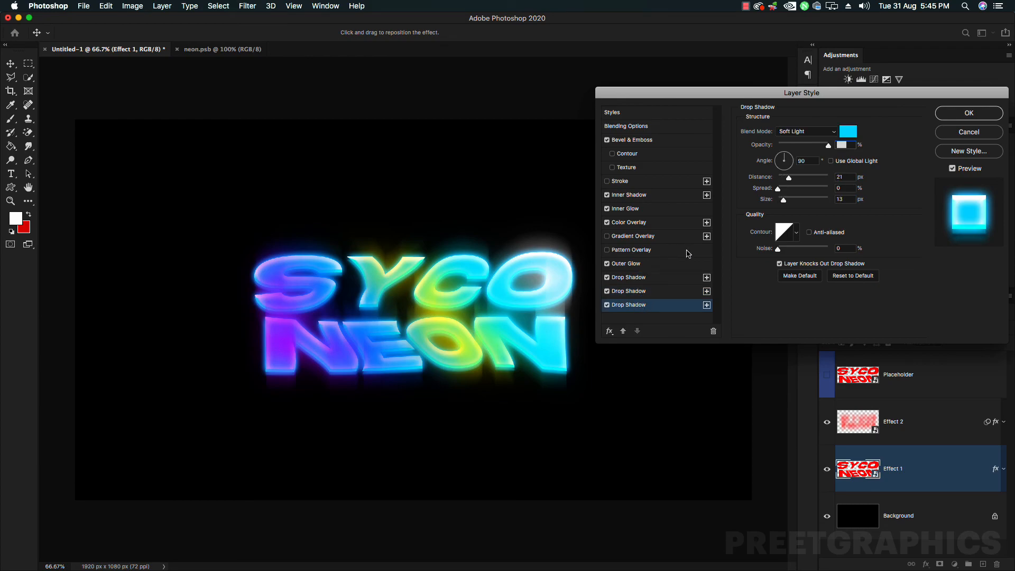
click(947, 114)
click(717, 99)
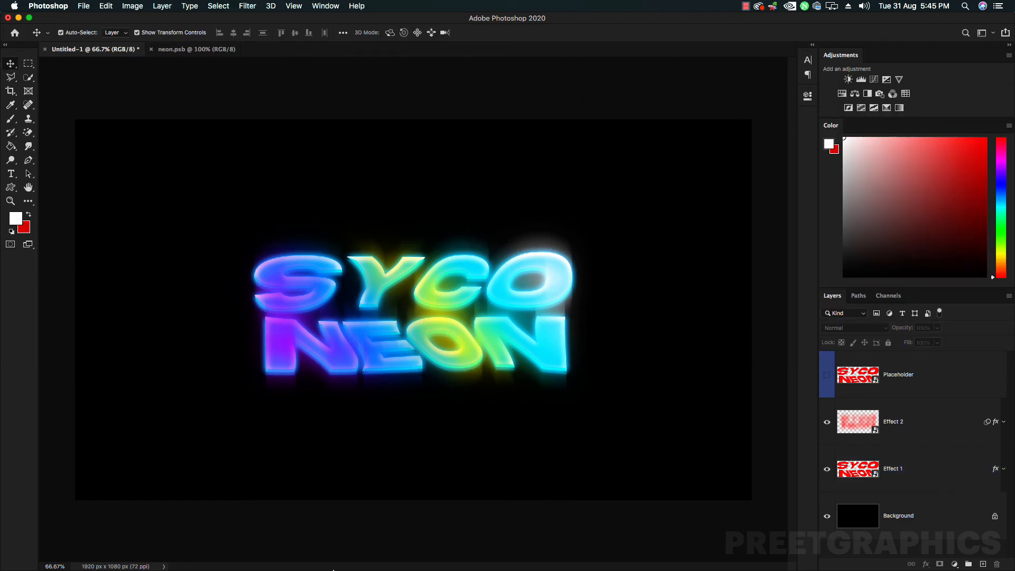